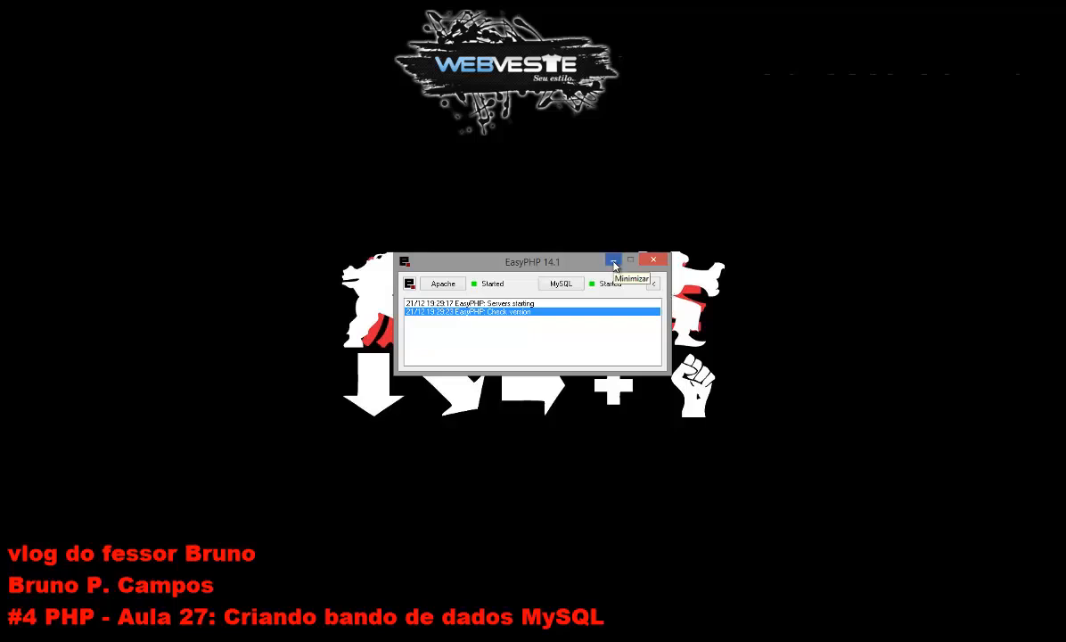
# - Minimize the EasyPHP window, open EasyPHP's Administration page in the browser and launch the PhpMyAdmin 4.1.4 module
pyautogui.click(613, 262)
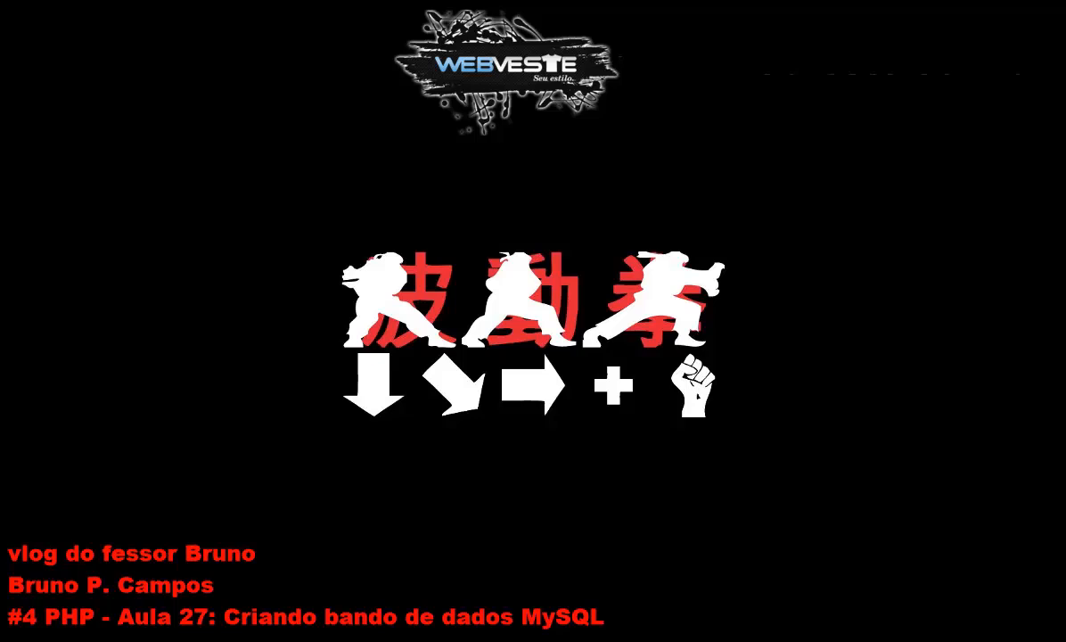
pyautogui.click(947, 641)
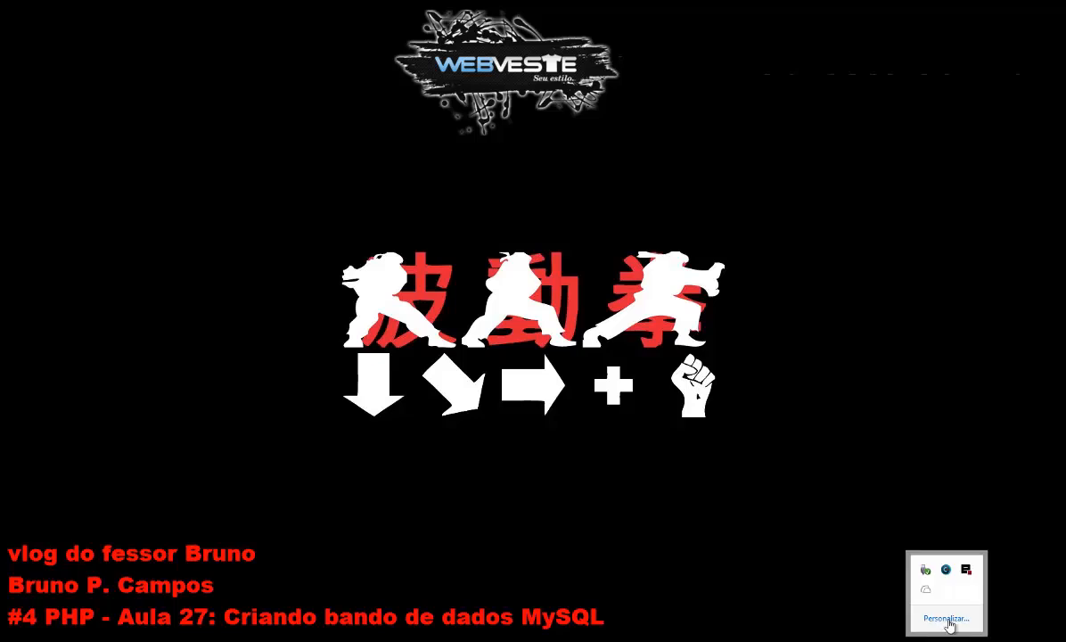
pyautogui.rightClick(968, 575)
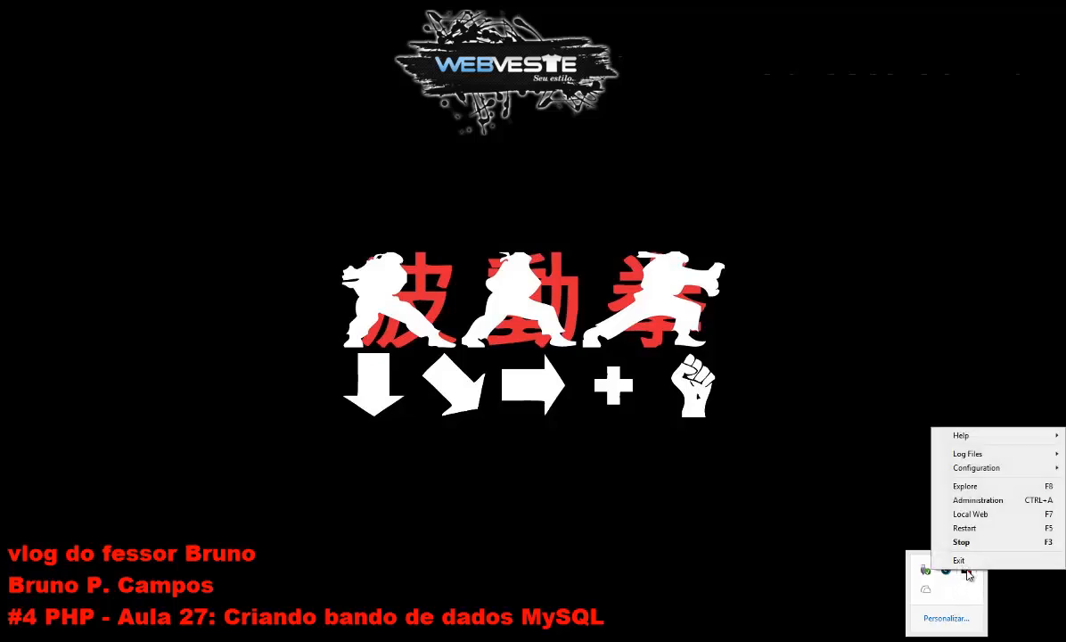
pyautogui.click(963, 500)
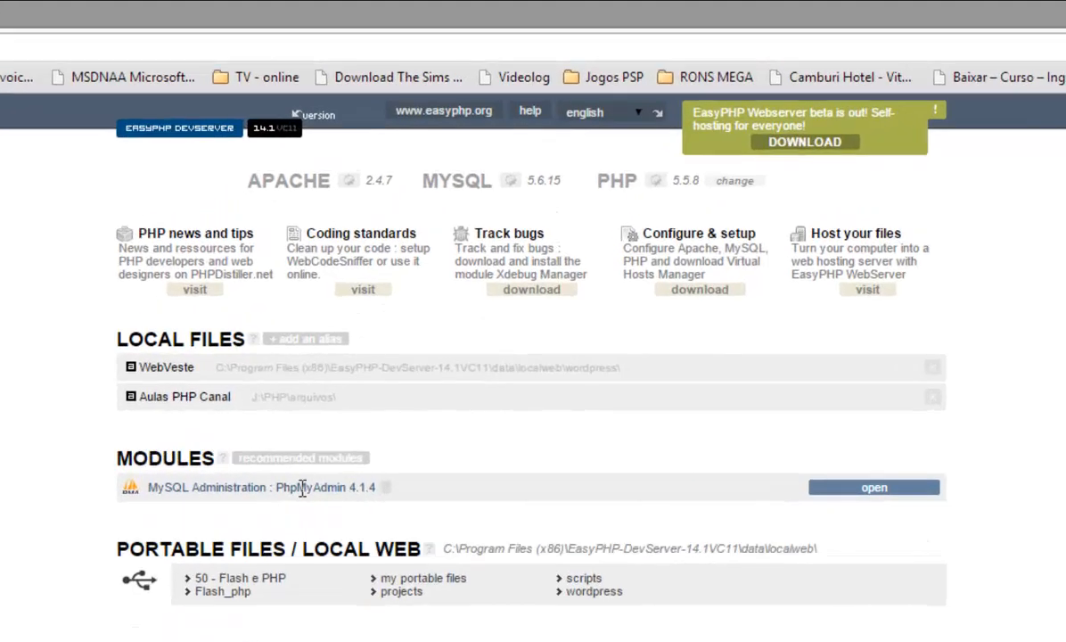
pyautogui.click(875, 491)
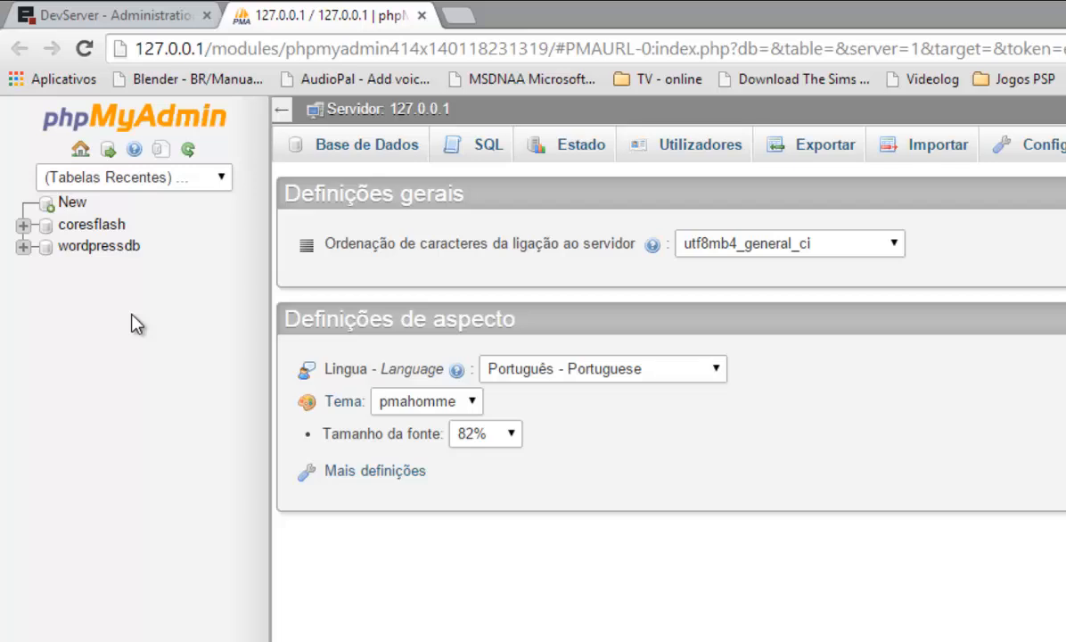
# - Create a new database named canalfb, leaving the collation unselected
pyautogui.click(75, 204)
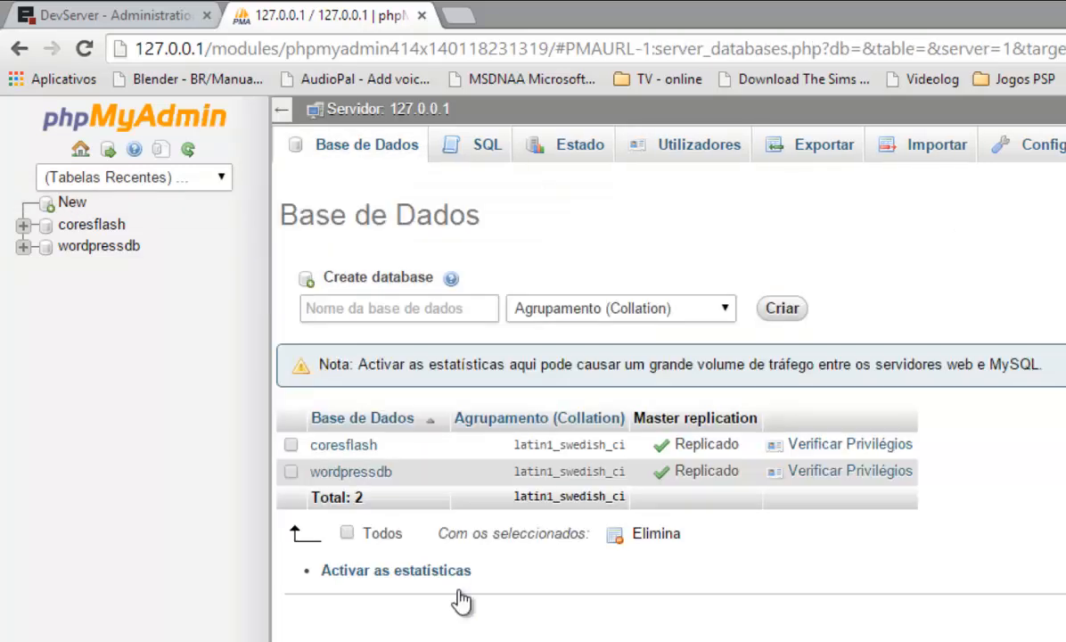
pyautogui.click(370, 312)
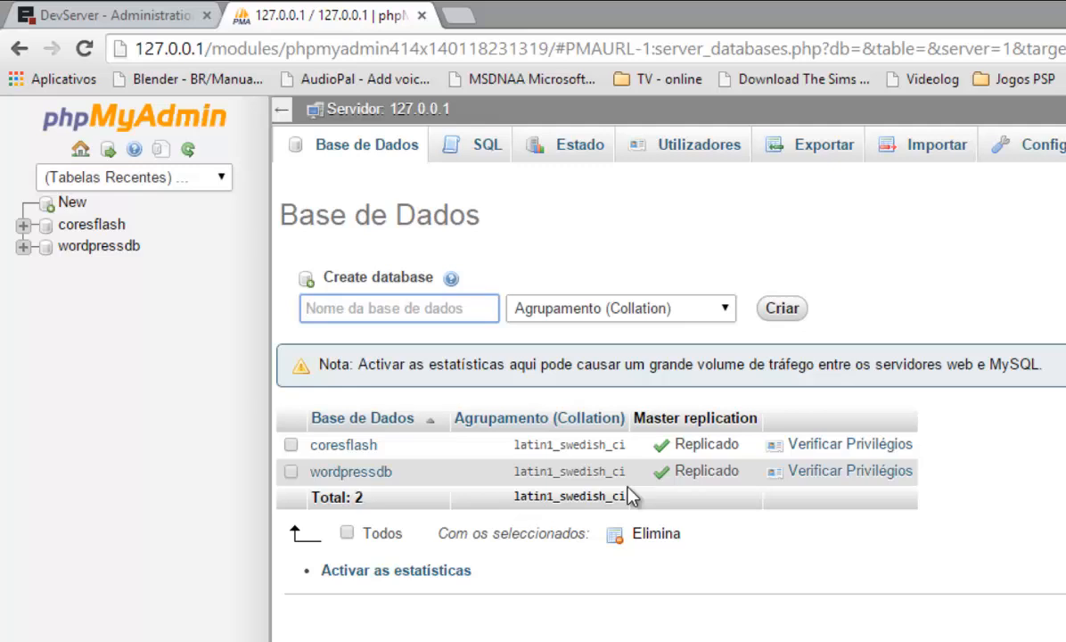
pyautogui.write('canal')
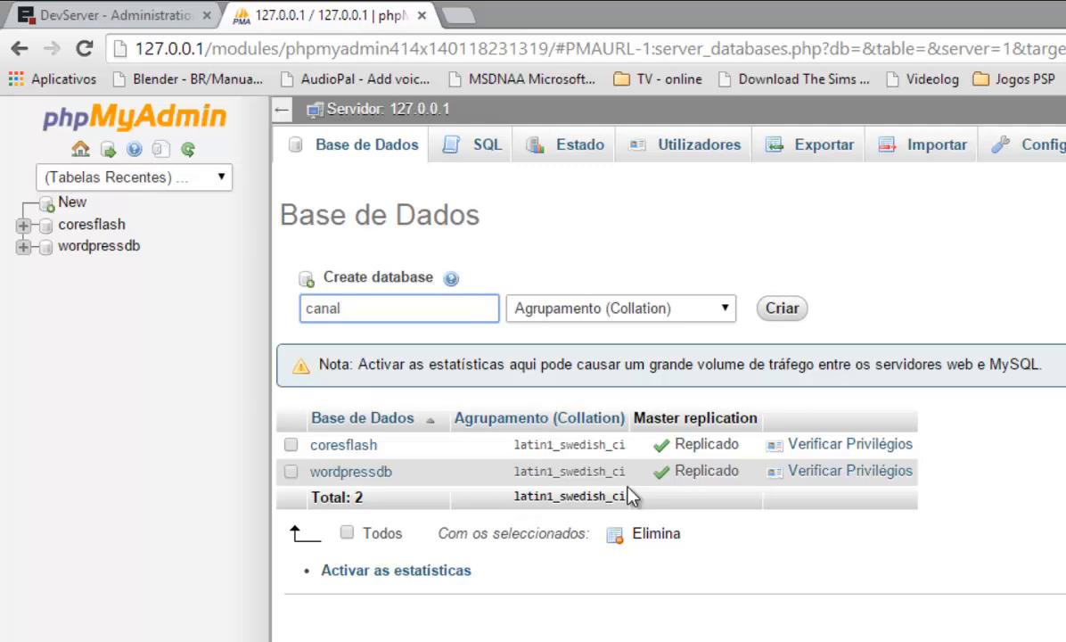
pyautogui.write('fb')
pyautogui.click(780, 312)
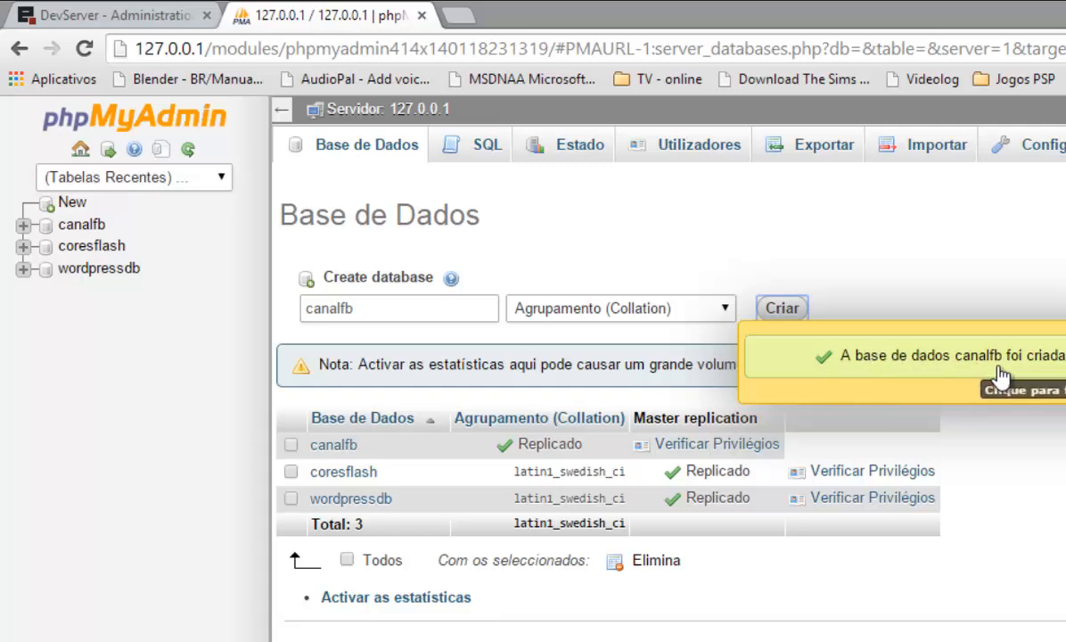
# - Start a new table named tb_cadastro with 8 columns in the canalfb database
pyautogui.click(82, 226)
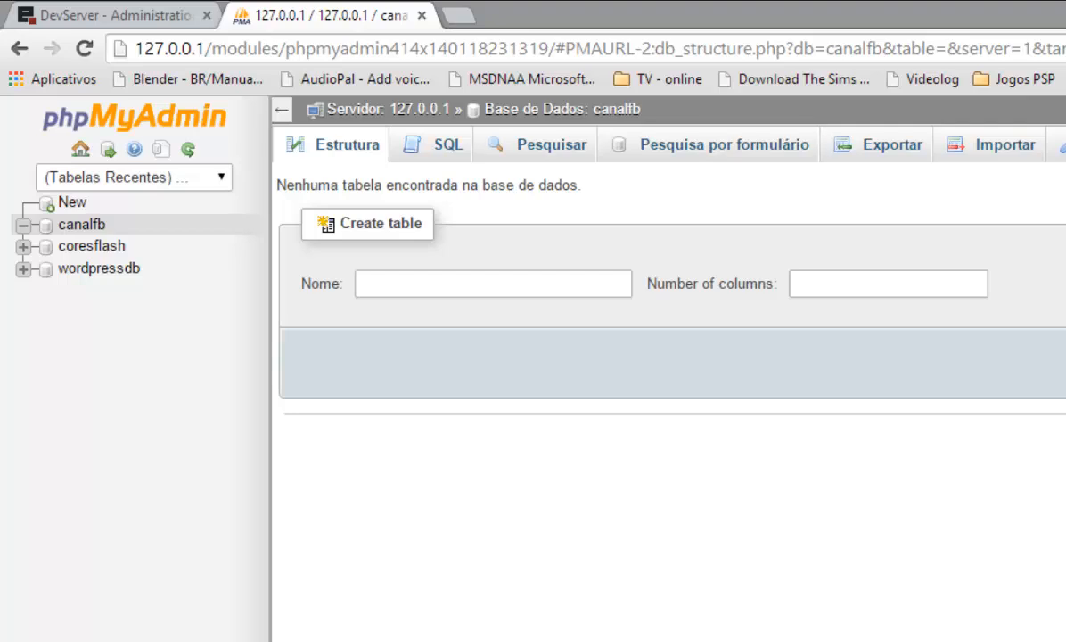
pyautogui.click(438, 276)
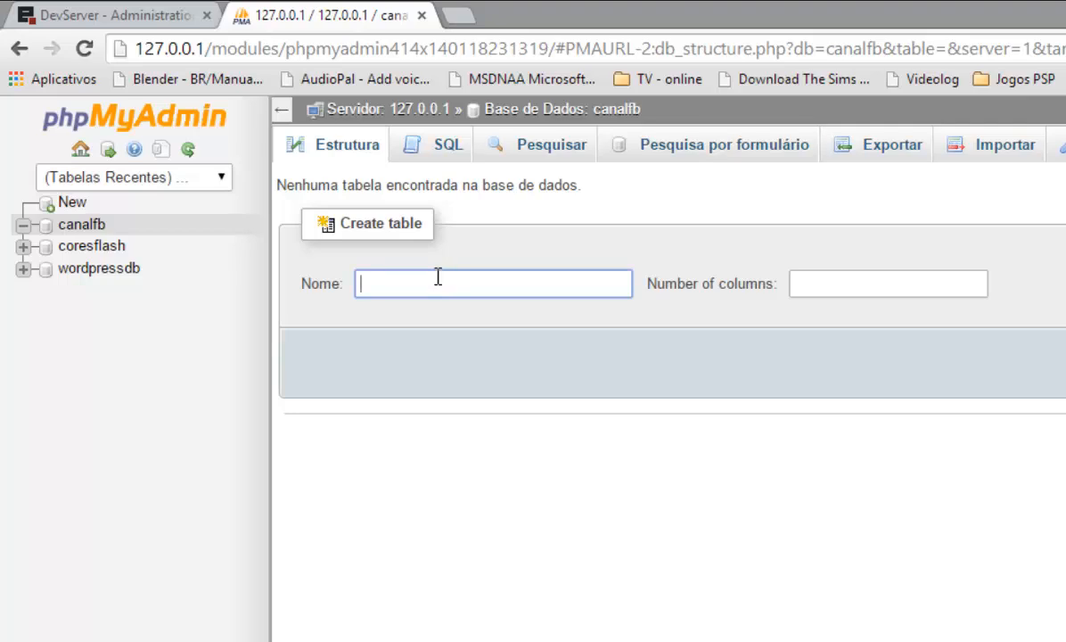
pyautogui.write('tb_cadastro')
pyautogui.click(838, 285)
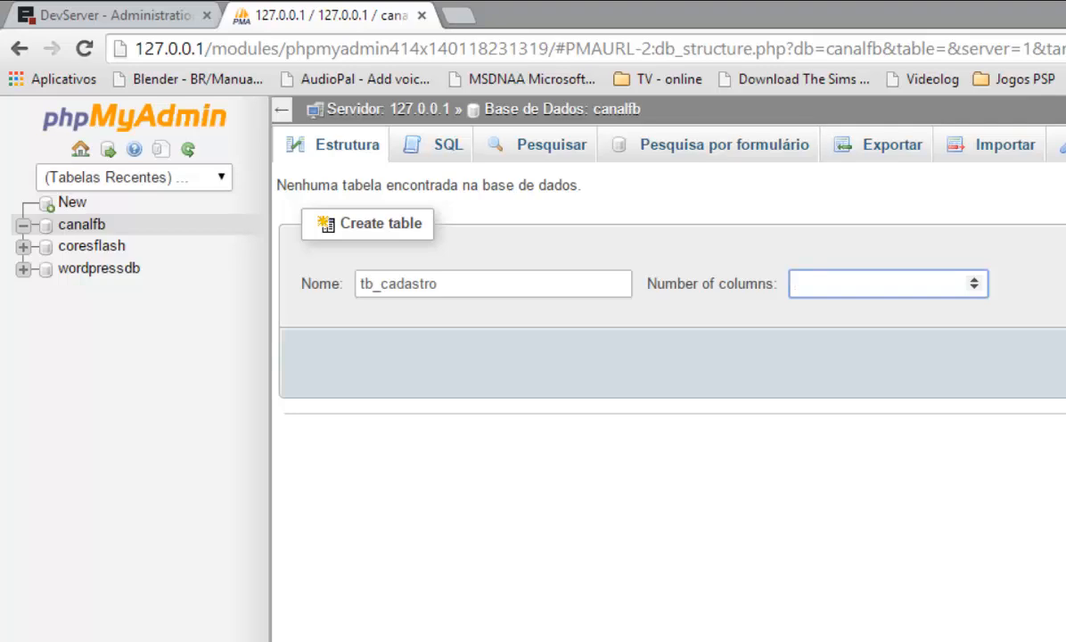
pyautogui.write('8')
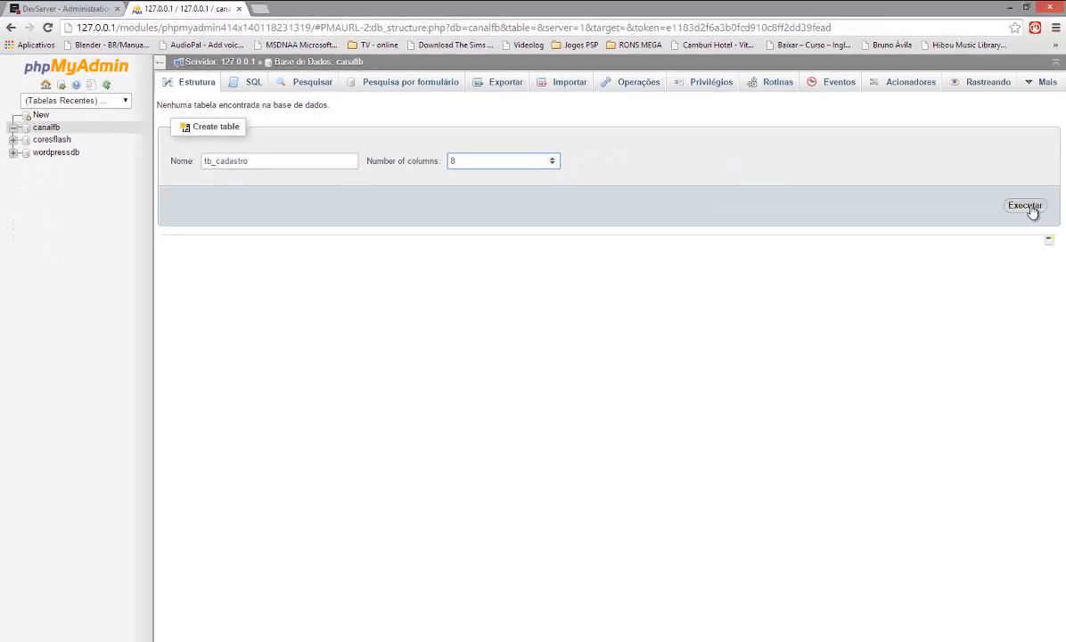
pyautogui.click(1029, 211)
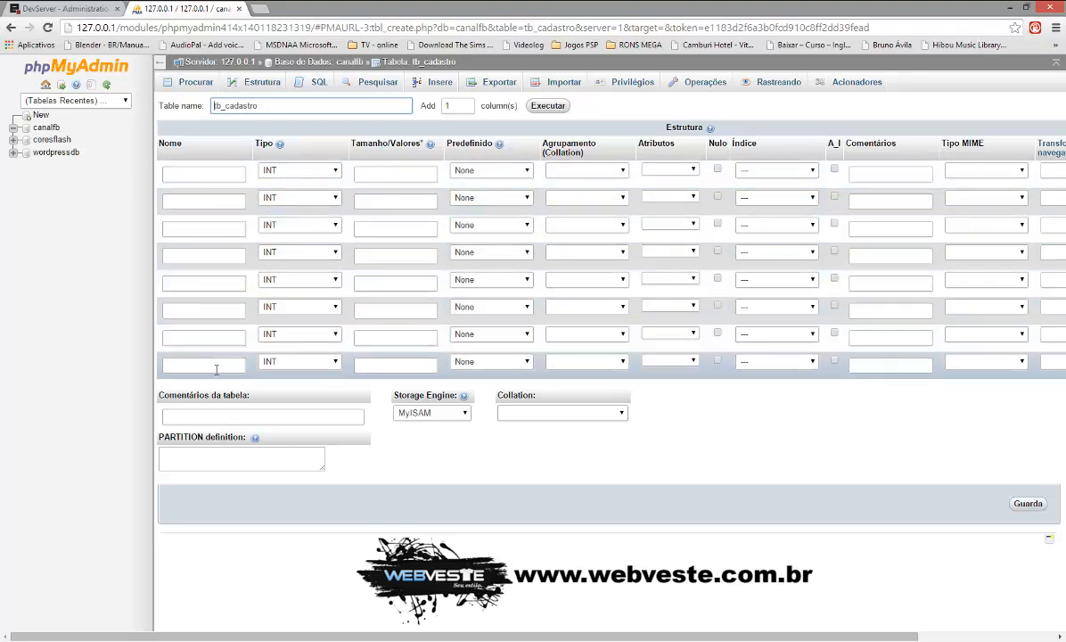
pyautogui.doubleClick(442, 107)
pyautogui.write('3')
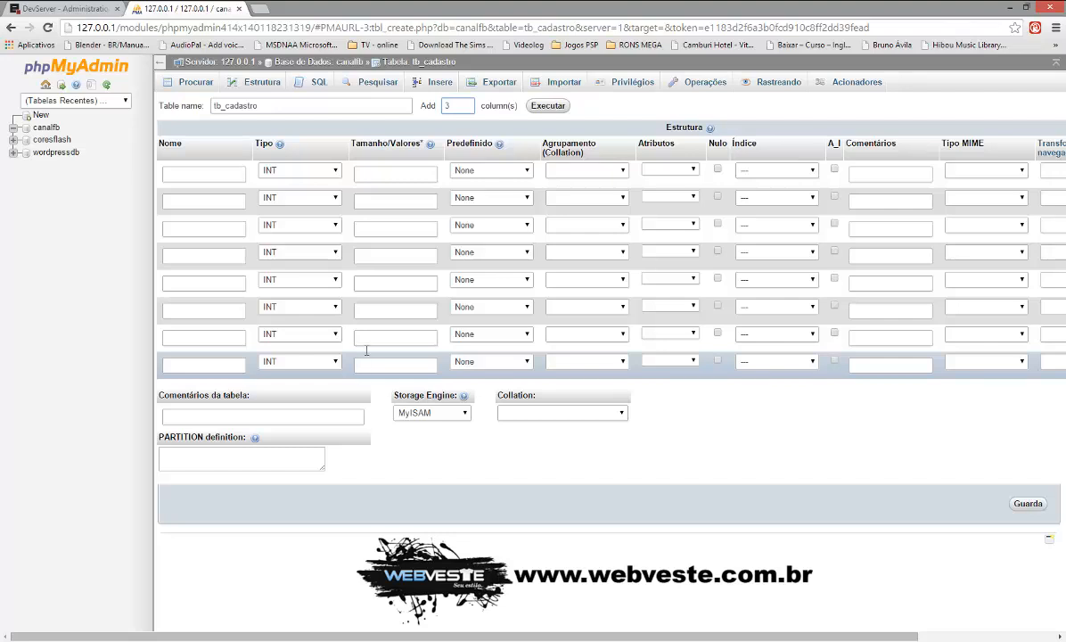
pyautogui.doubleClick(435, 106)
pyautogui.doubleClick(459, 106)
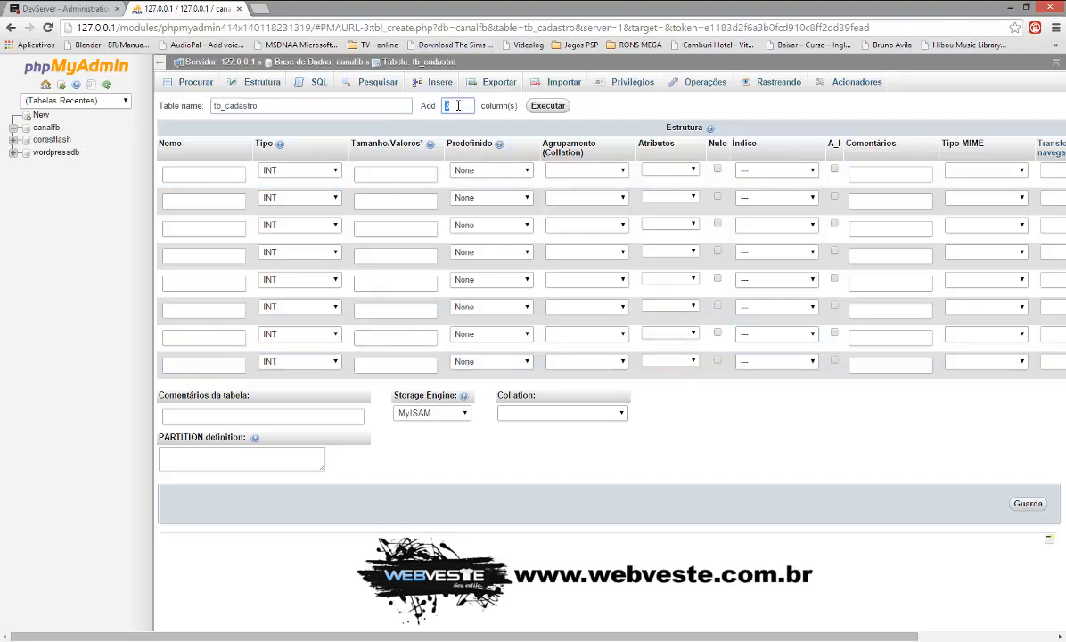
pyautogui.write('1')
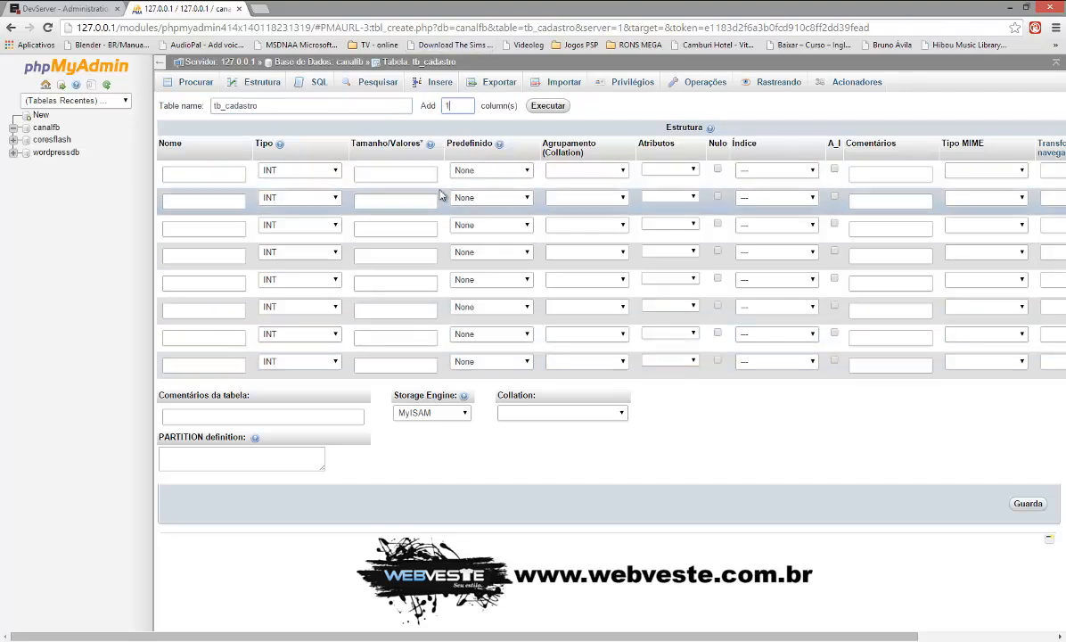
# - Define the first column of tb_cadastro as cod with type INT
pyautogui.click(193, 176)
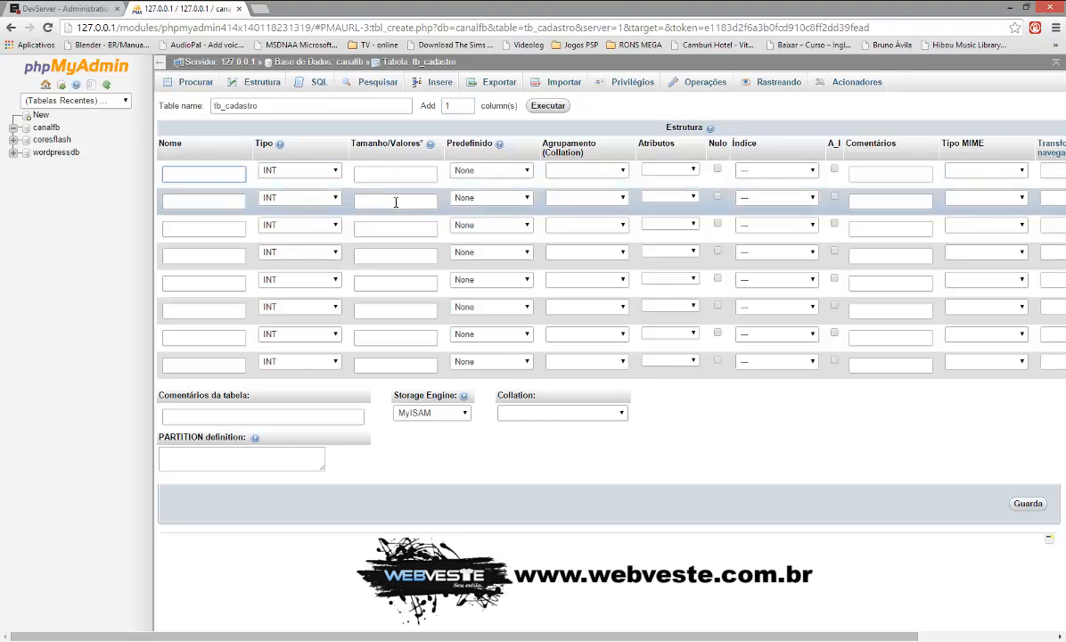
pyautogui.write('cod')
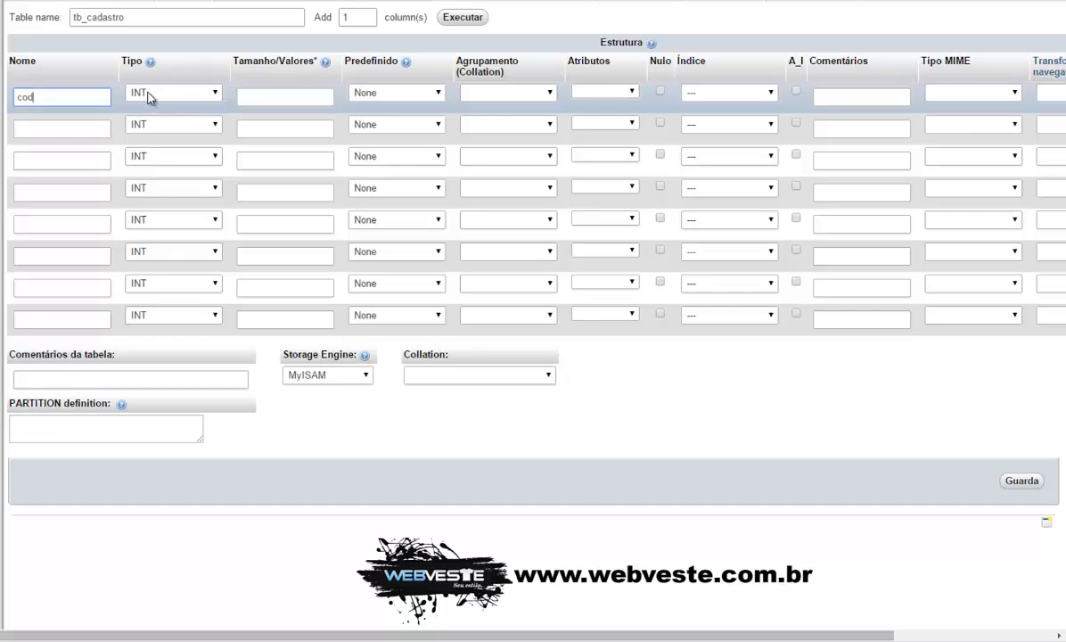
pyautogui.click(205, 93)
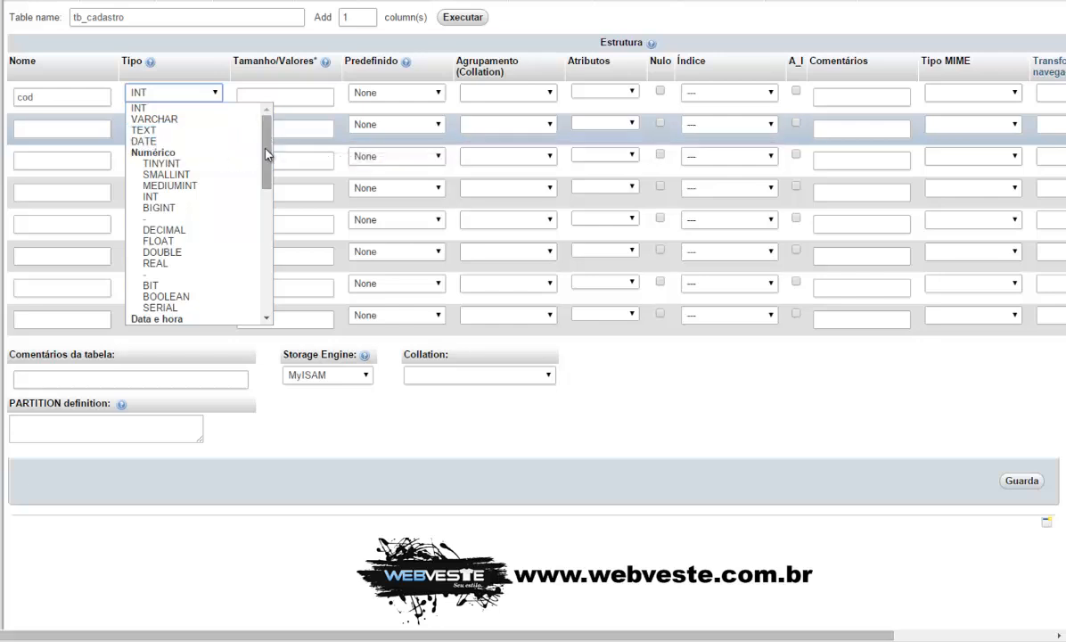
pyautogui.moveTo(265, 155); pyautogui.dragTo(299, 131)
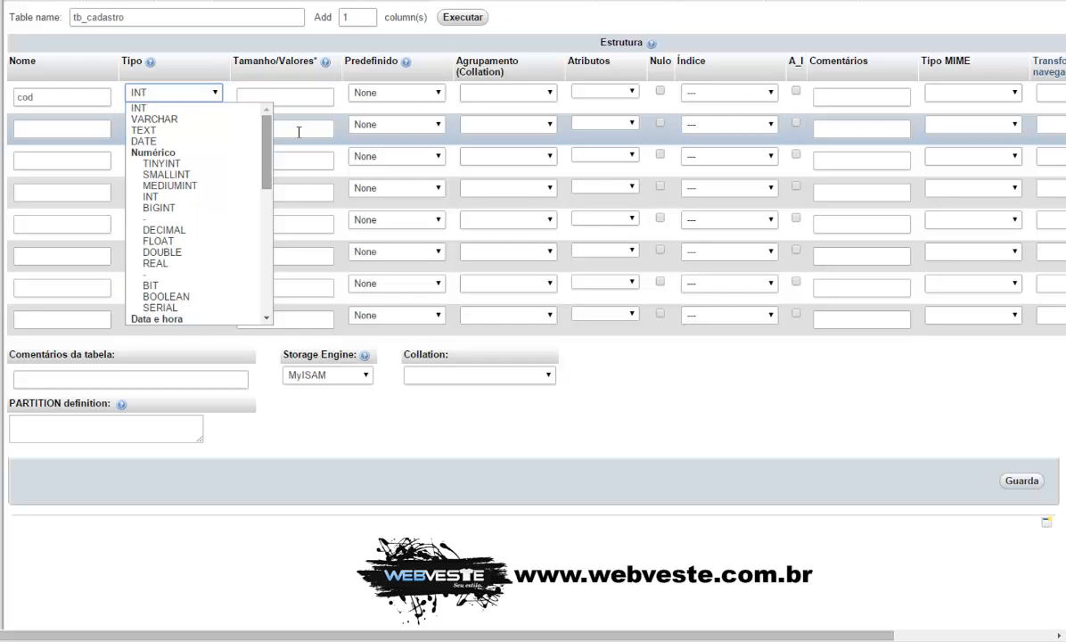
pyautogui.click(136, 108)
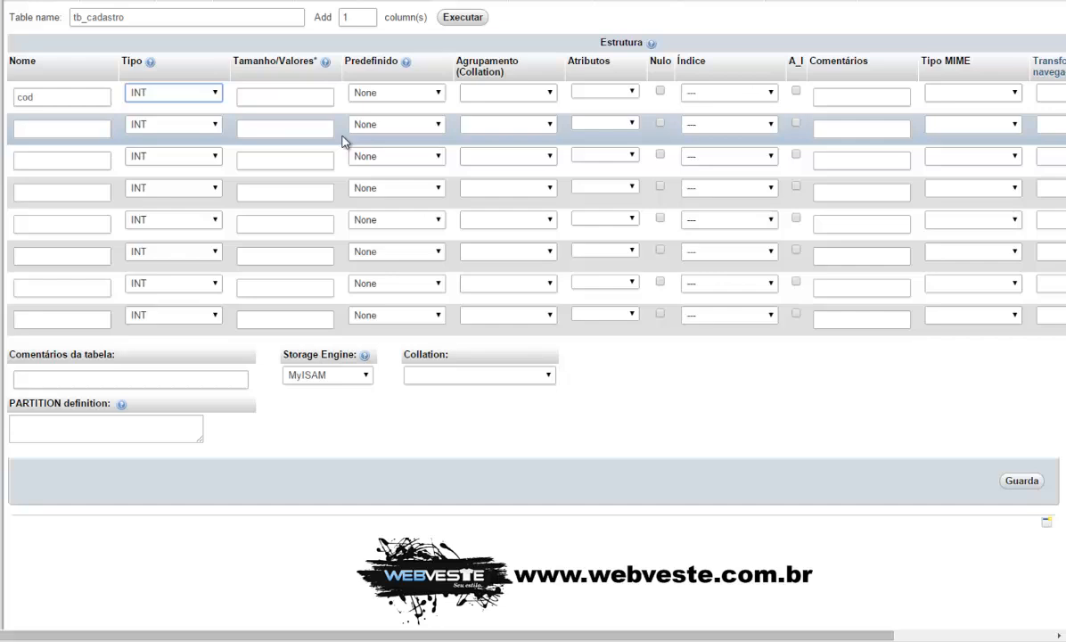
# - Define the second column as nome with type VARCHAR and length 30
pyautogui.click(88, 132)
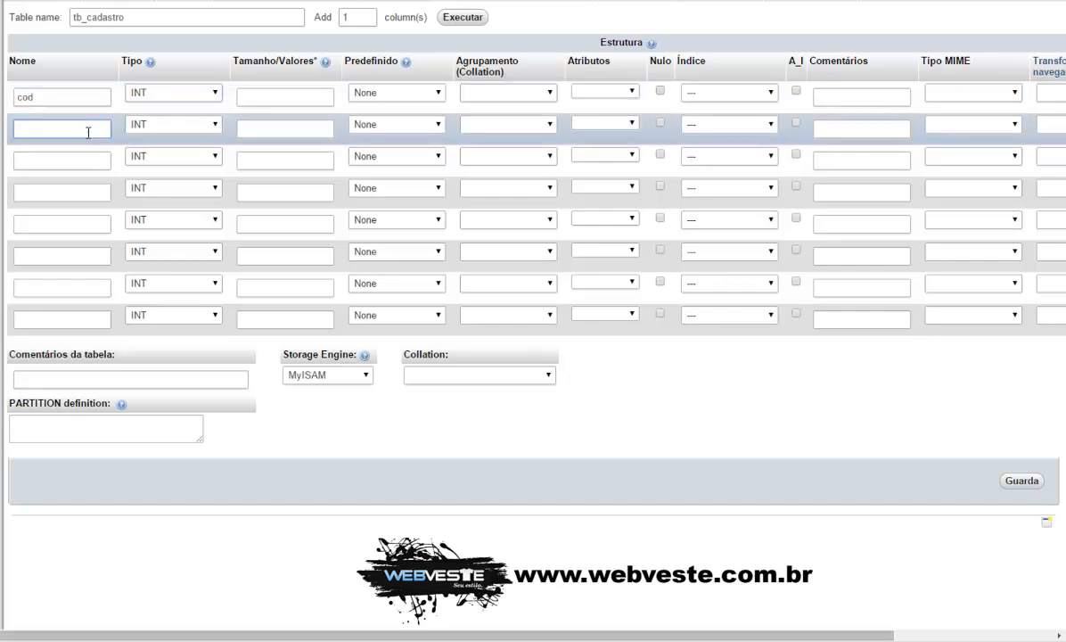
pyautogui.write('nome')
pyautogui.click(214, 129)
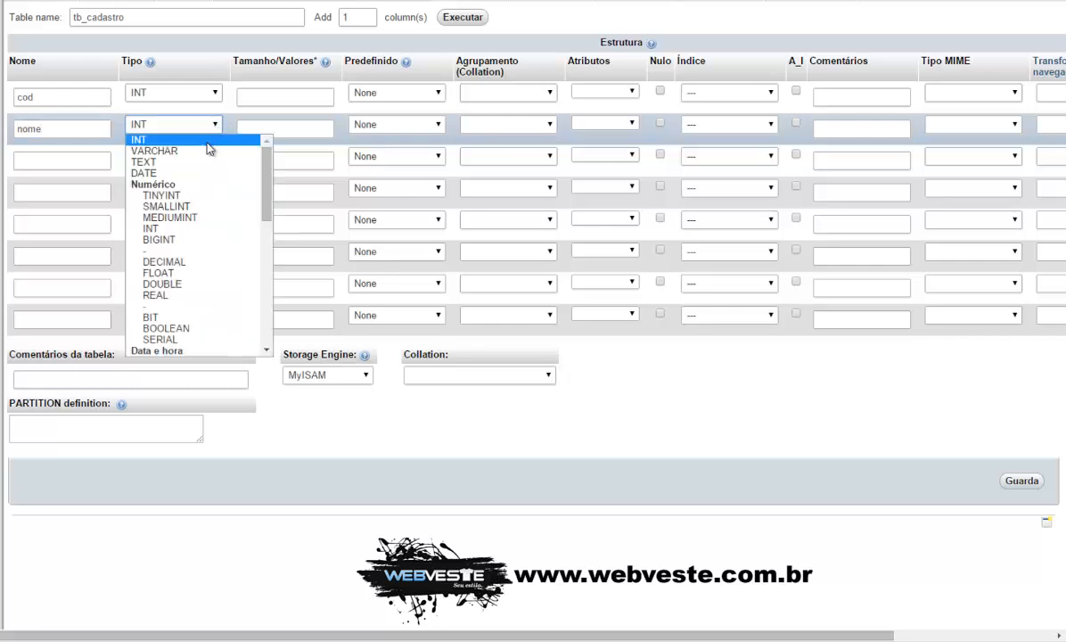
pyautogui.click(149, 154)
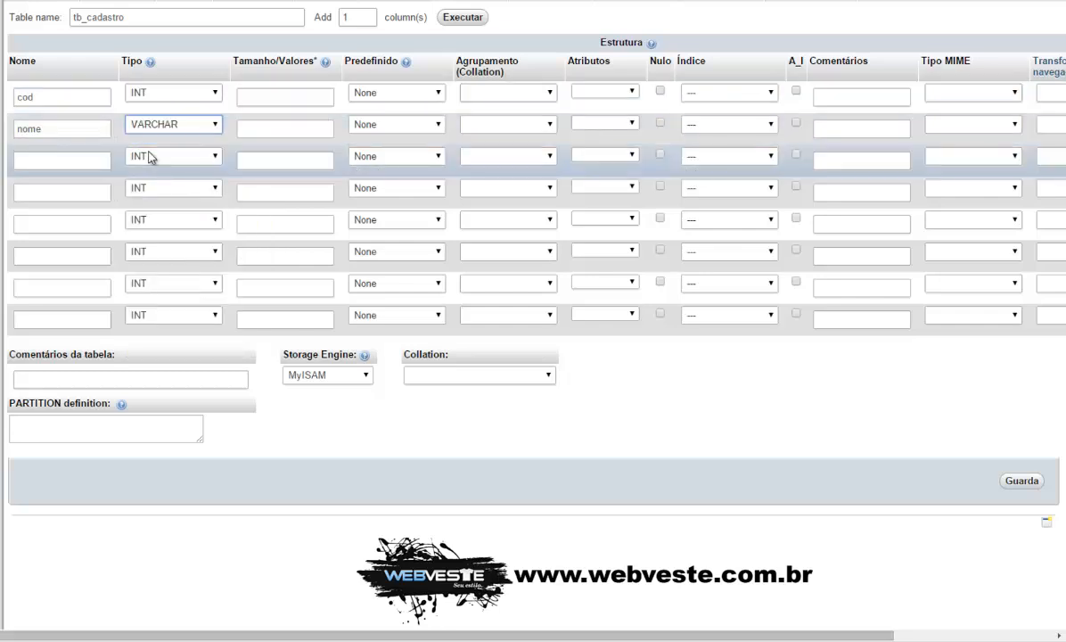
pyautogui.click(247, 130)
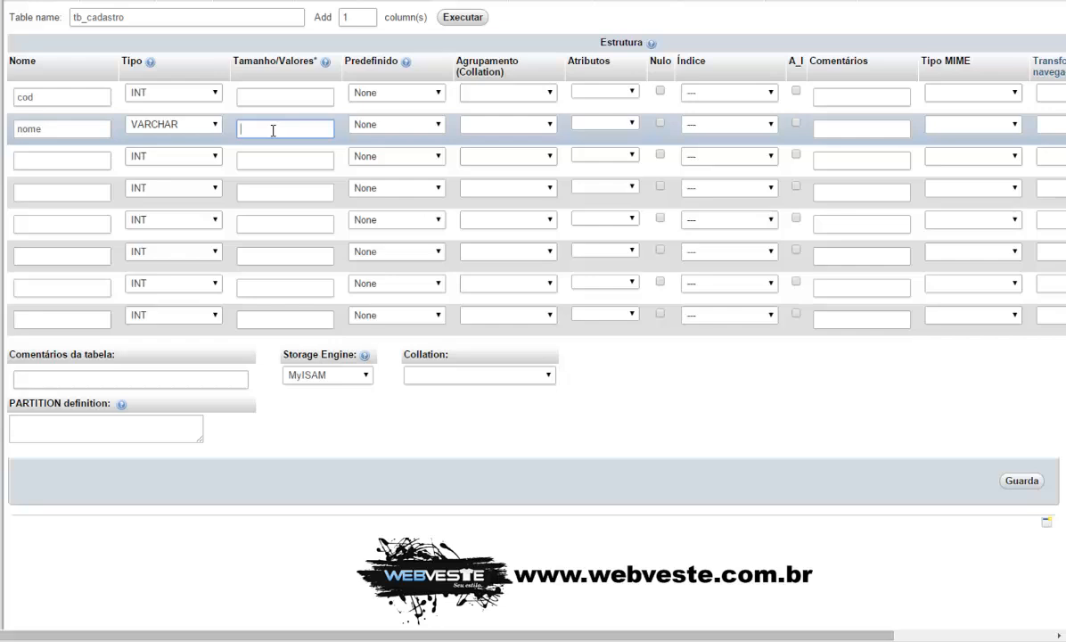
pyautogui.write('30')
# - Define the third column as username with type VARCHAR and length 15
pyautogui.click(55, 160)
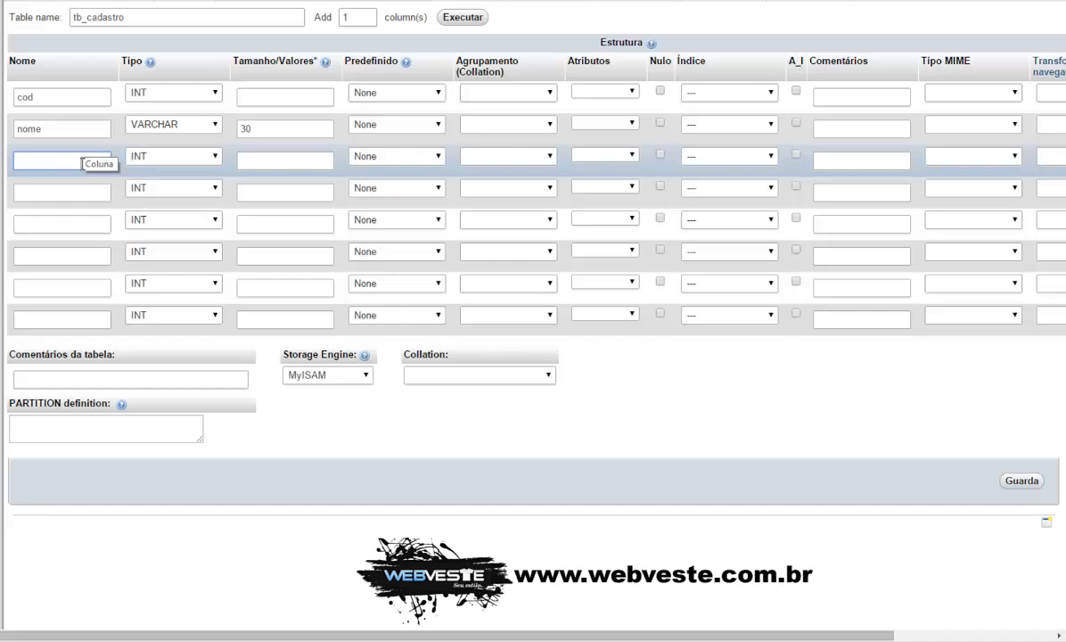
pyautogui.write('username')
pyautogui.click(212, 159)
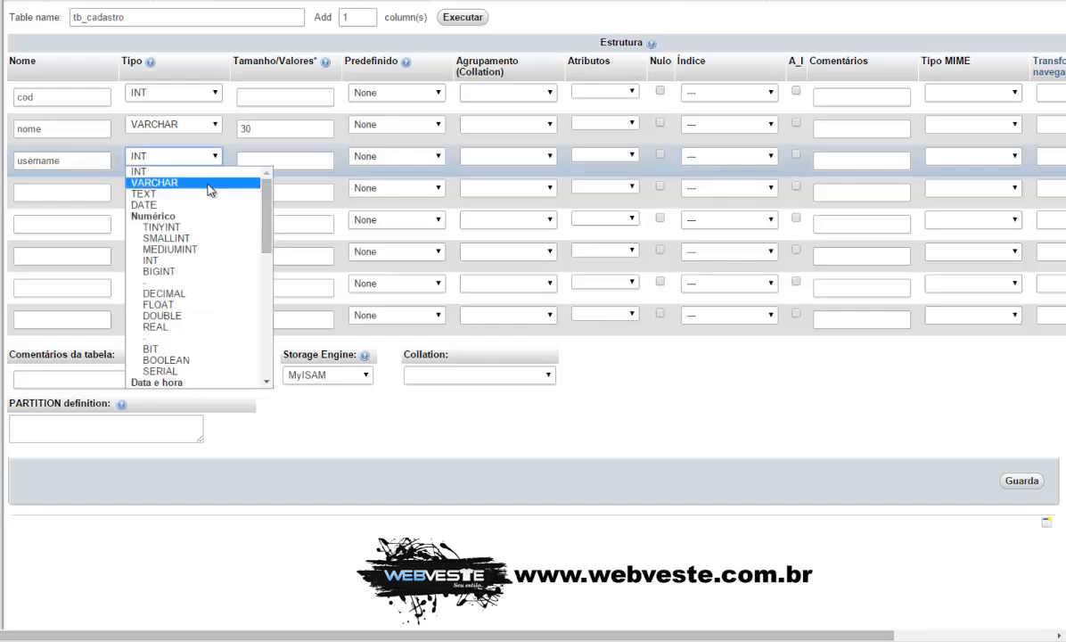
pyautogui.click(207, 181)
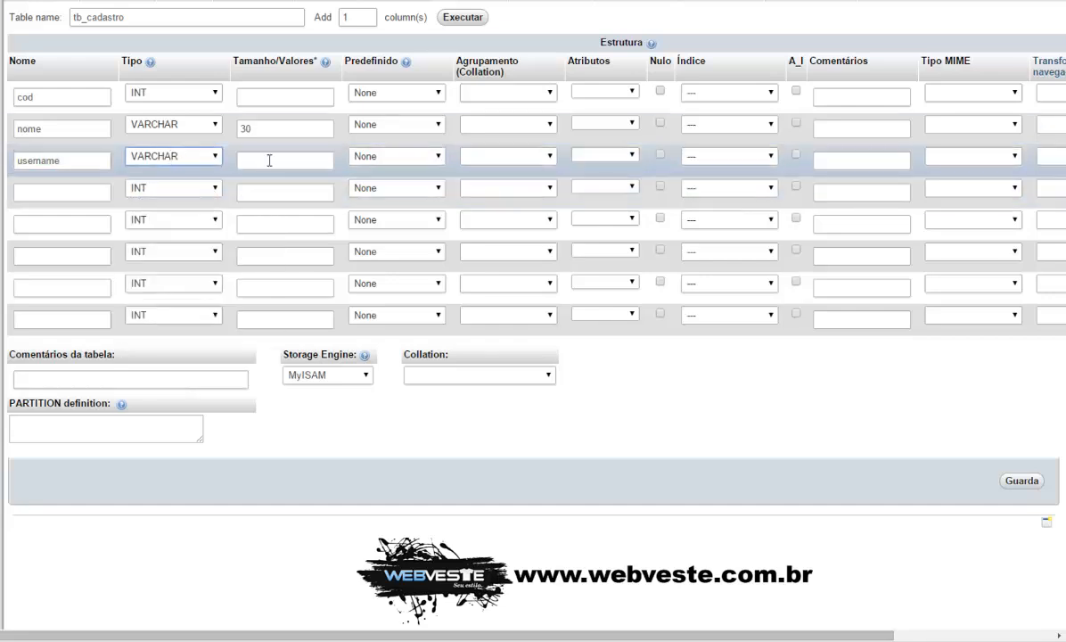
pyautogui.click(269, 160)
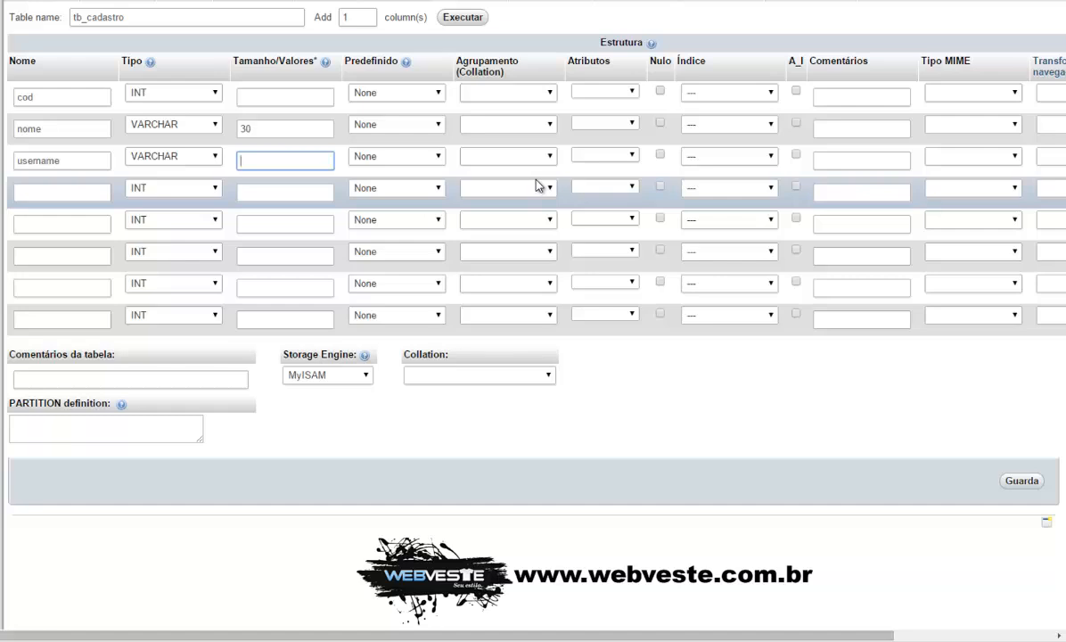
pyautogui.write('15')
# - Define the fourth column as senha with type VARCHAR and length 15
pyautogui.click(40, 189)
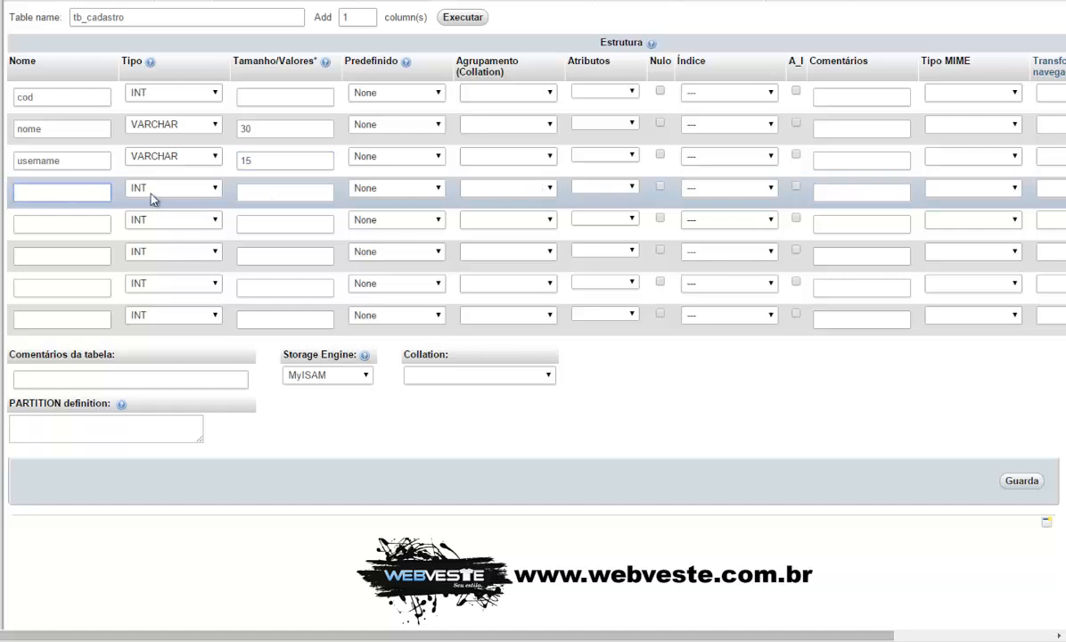
pyautogui.write('senha')
pyautogui.click(209, 190)
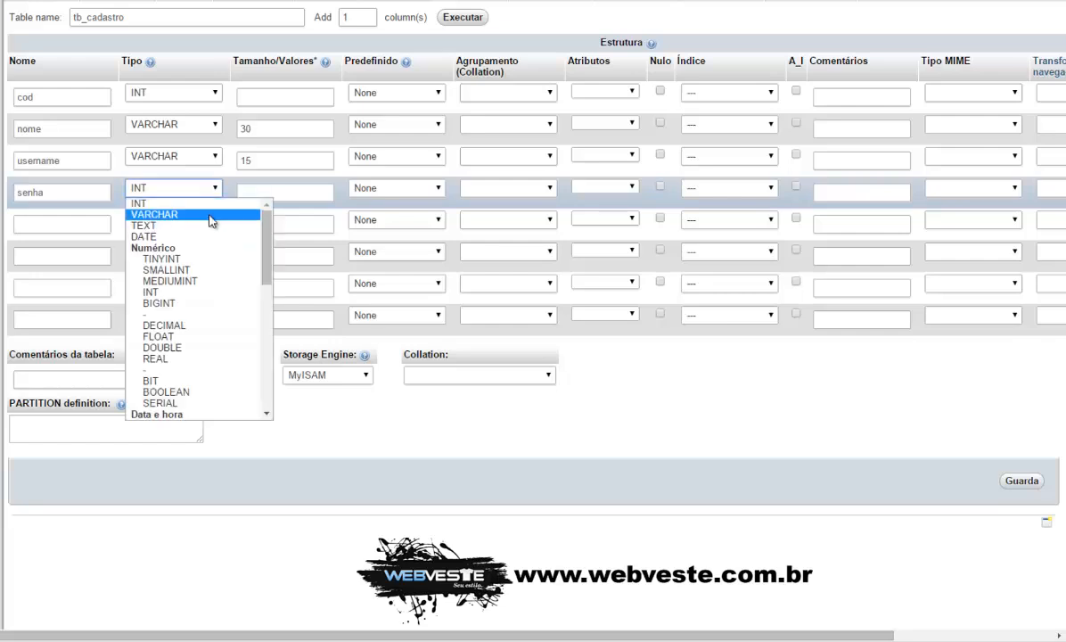
pyautogui.click(210, 220)
pyautogui.click(286, 192)
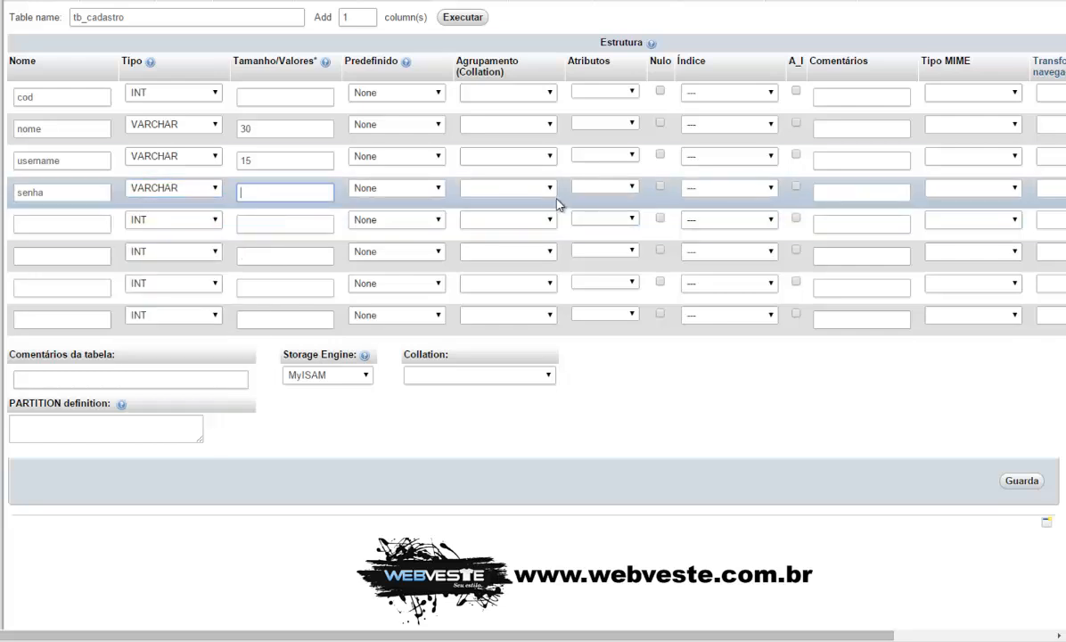
pyautogui.write('15')
# - Define the fifth column as email with type VARCHAR and length 40
pyautogui.click(53, 222)
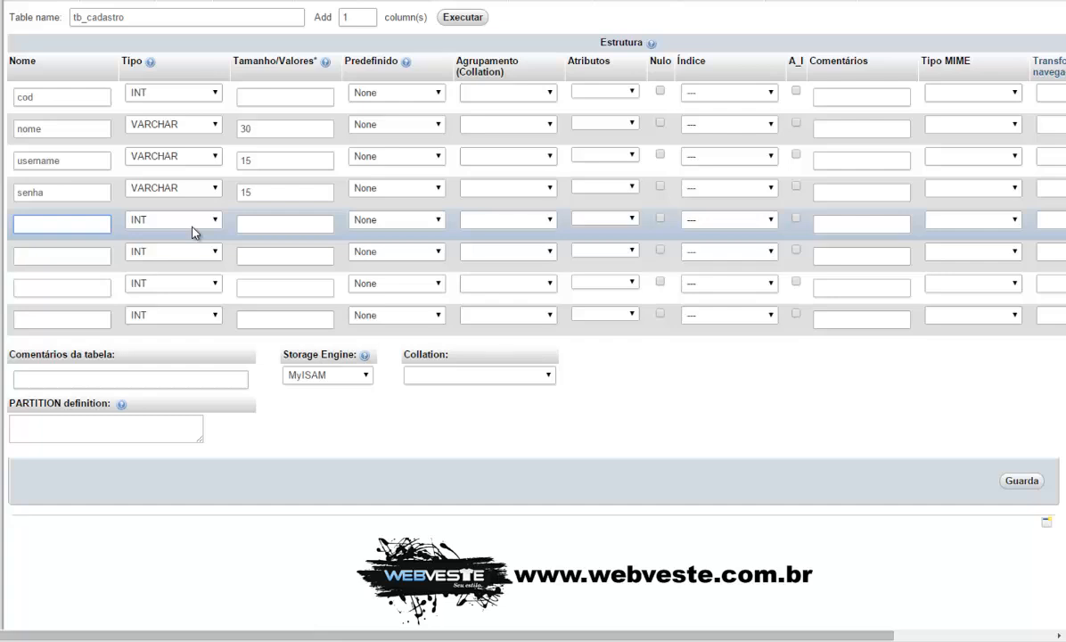
pyautogui.write('email')
pyautogui.click(216, 223)
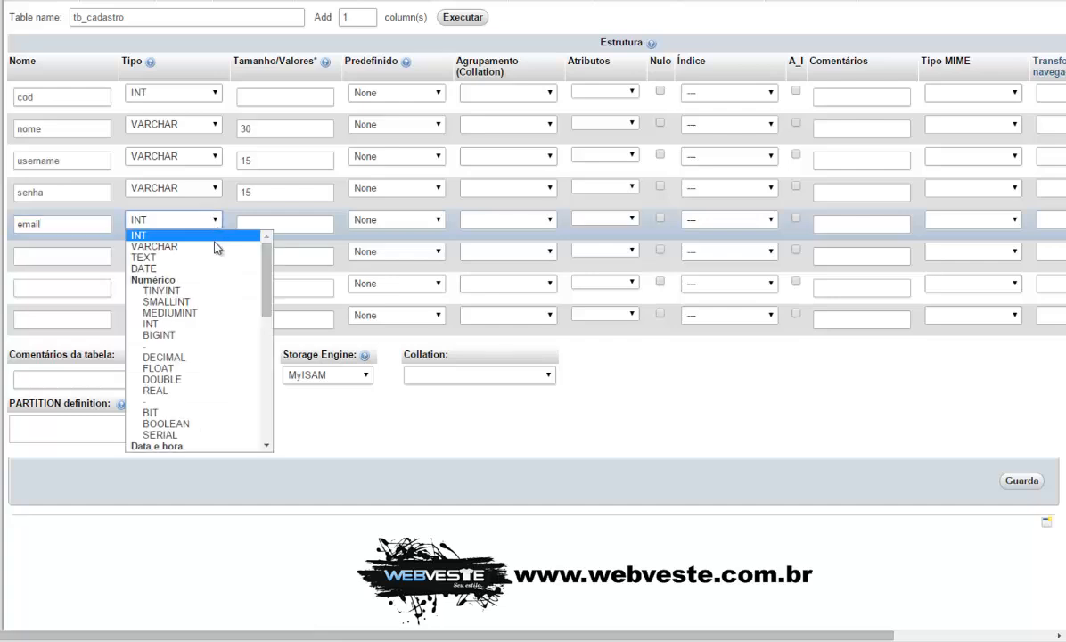
pyautogui.click(214, 234)
pyautogui.press('Down')
pyautogui.click(254, 226)
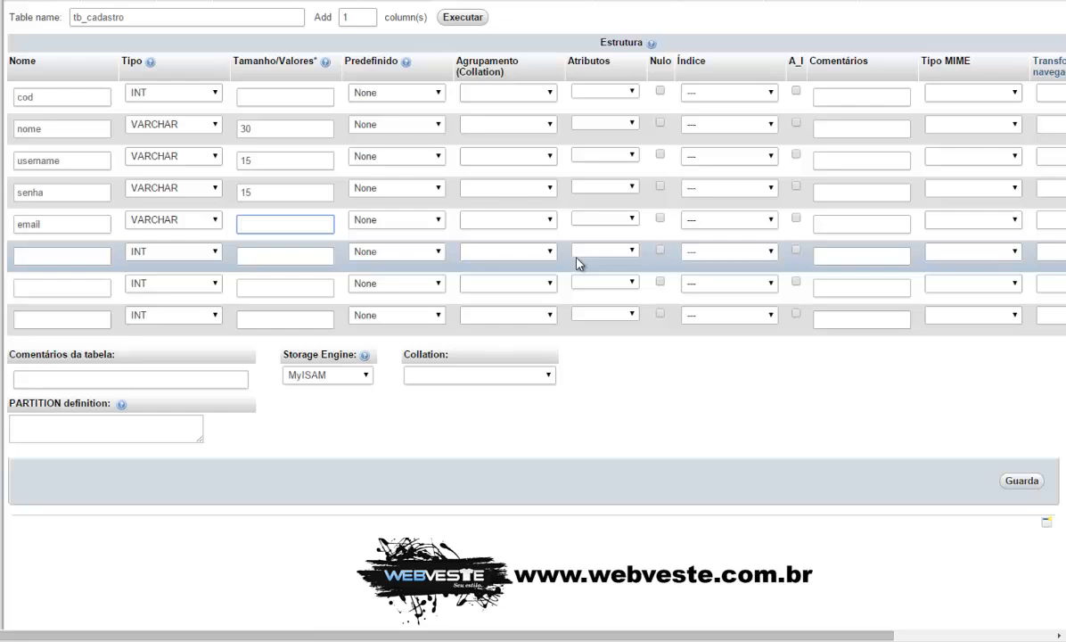
pyautogui.write('40')
# - Define the sixth column as telefone with type VARCHAR and length 13
pyautogui.click(67, 253)
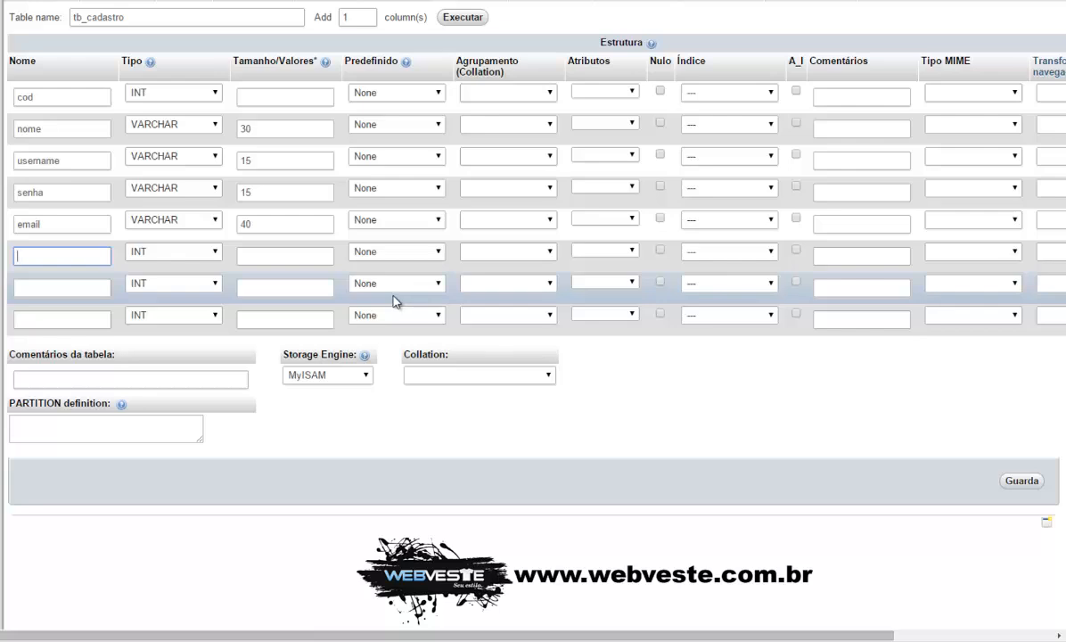
pyautogui.write('telefone')
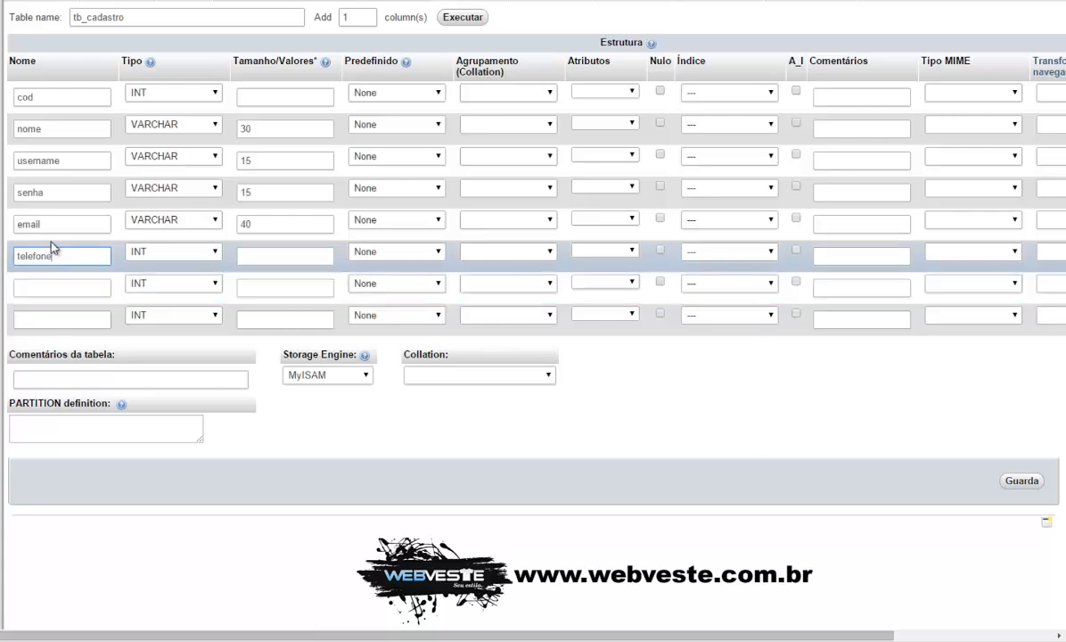
pyautogui.click(201, 259)
pyautogui.click(201, 282)
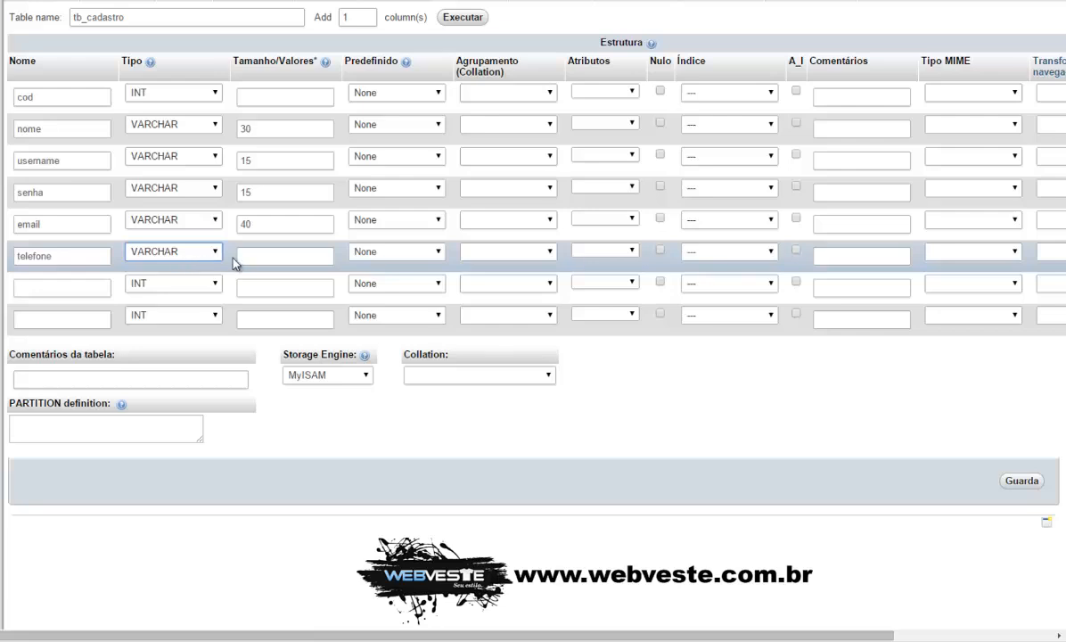
pyautogui.click(265, 255)
pyautogui.write('13')
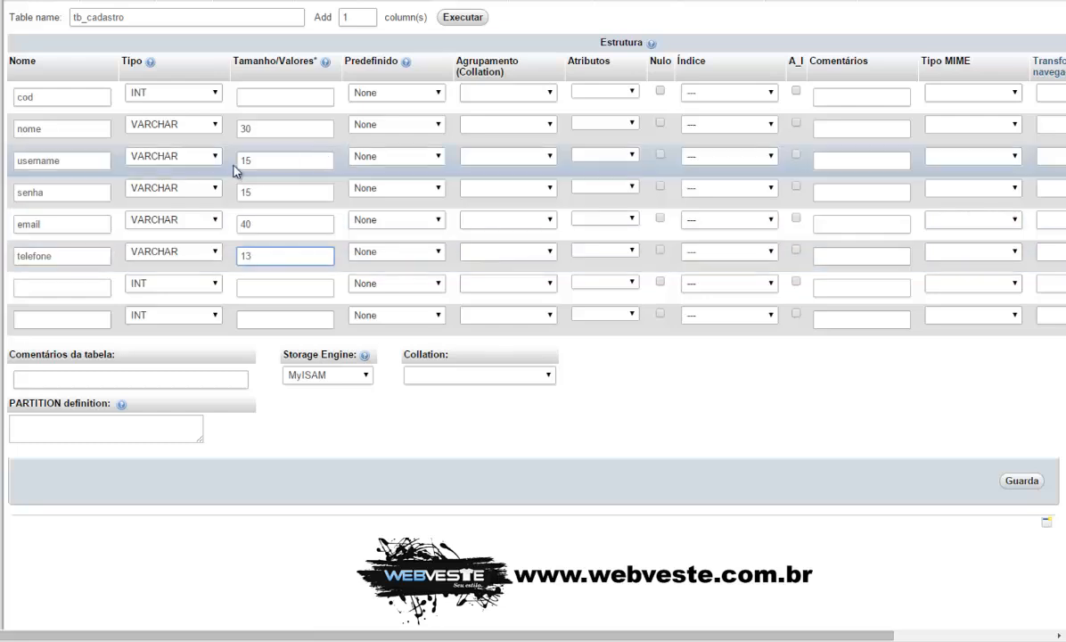
# - Define the seventh column as status with type INT
pyautogui.click(93, 286)
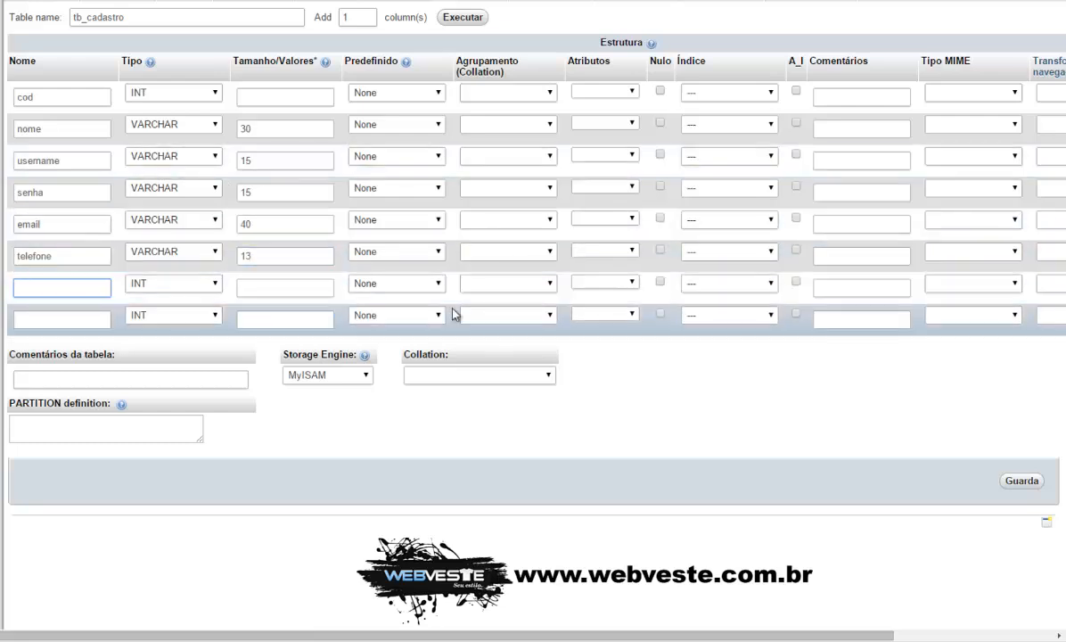
pyautogui.write('status')
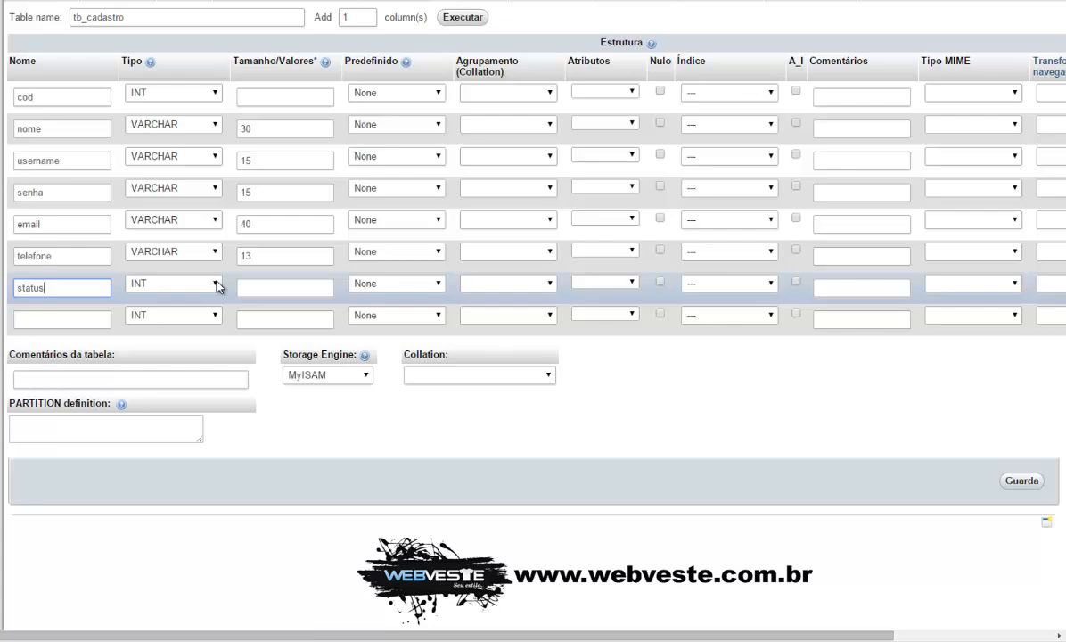
pyautogui.click(216, 284)
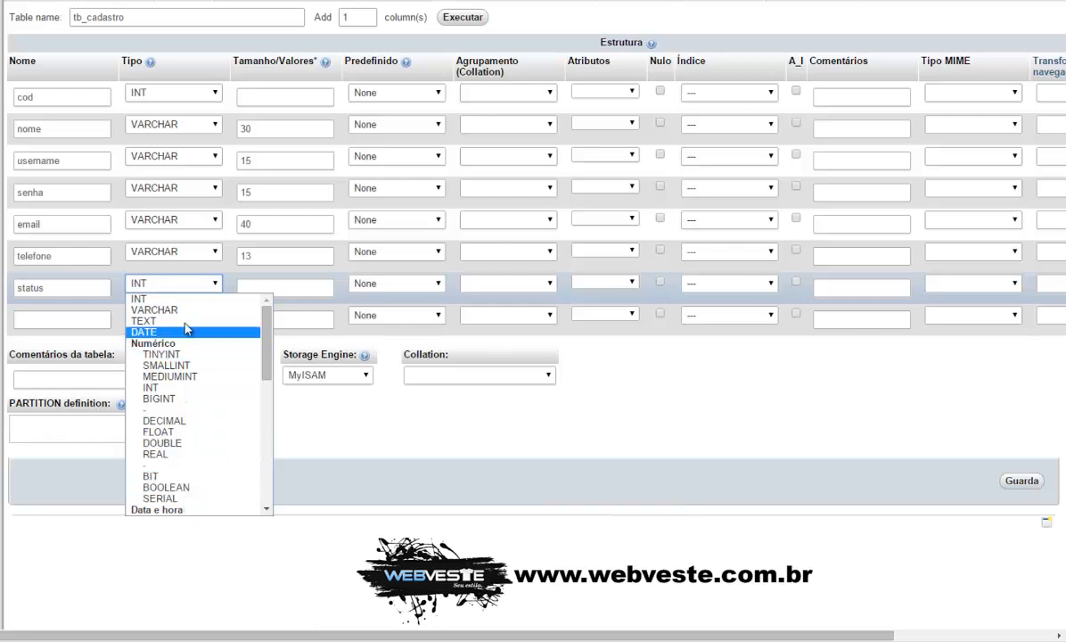
pyautogui.click(149, 291)
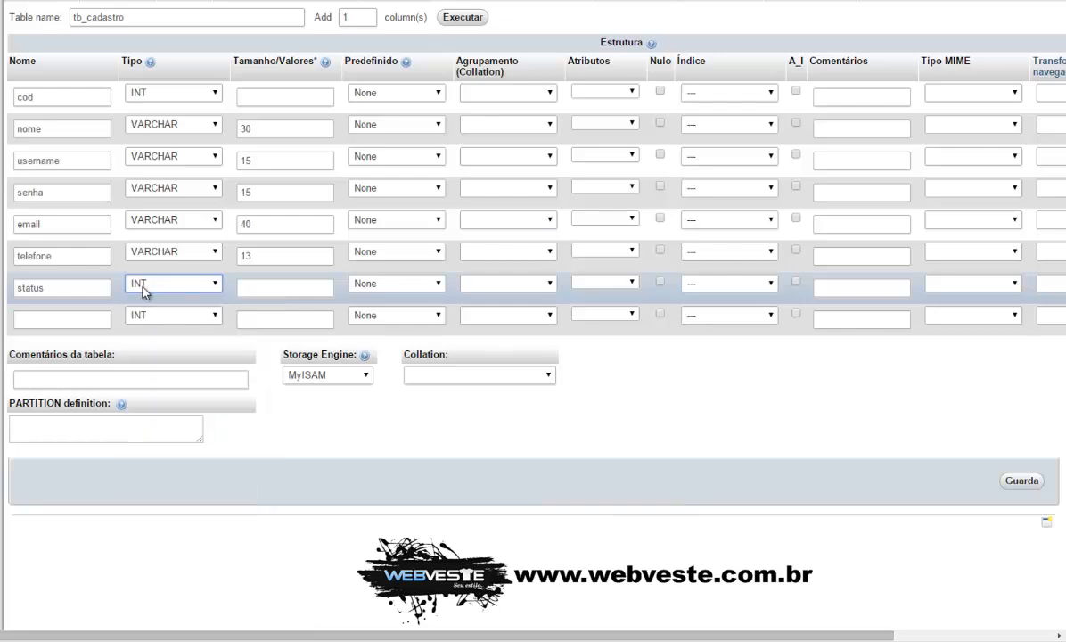
# - Define the eighth column as obs with type VARCHAR and length 200
pyautogui.click(64, 318)
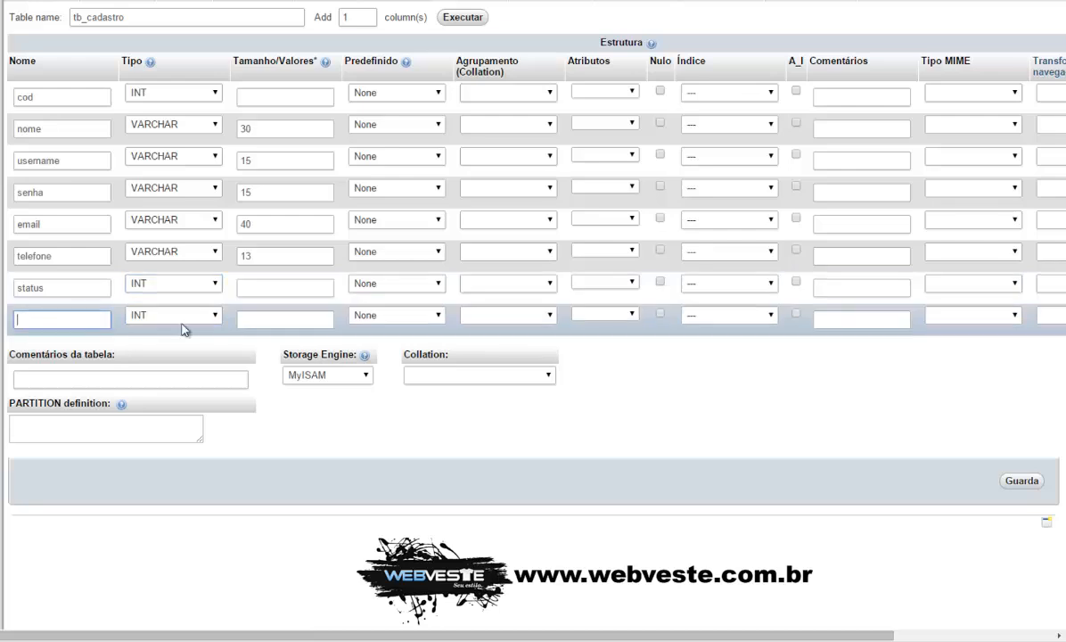
pyautogui.write('obs')
pyautogui.click(215, 315)
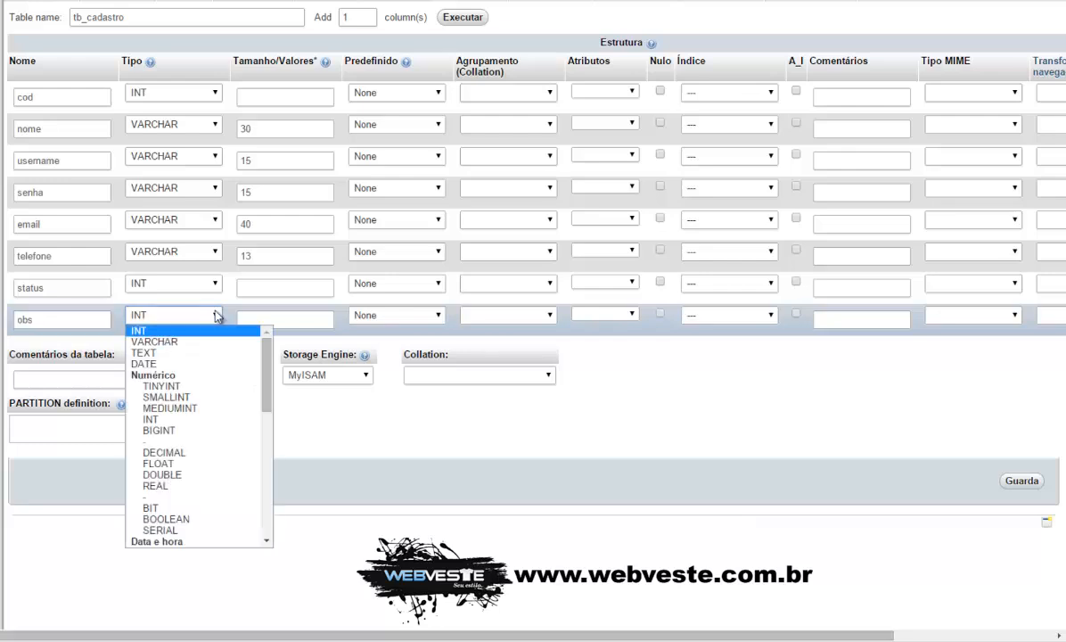
pyautogui.click(214, 343)
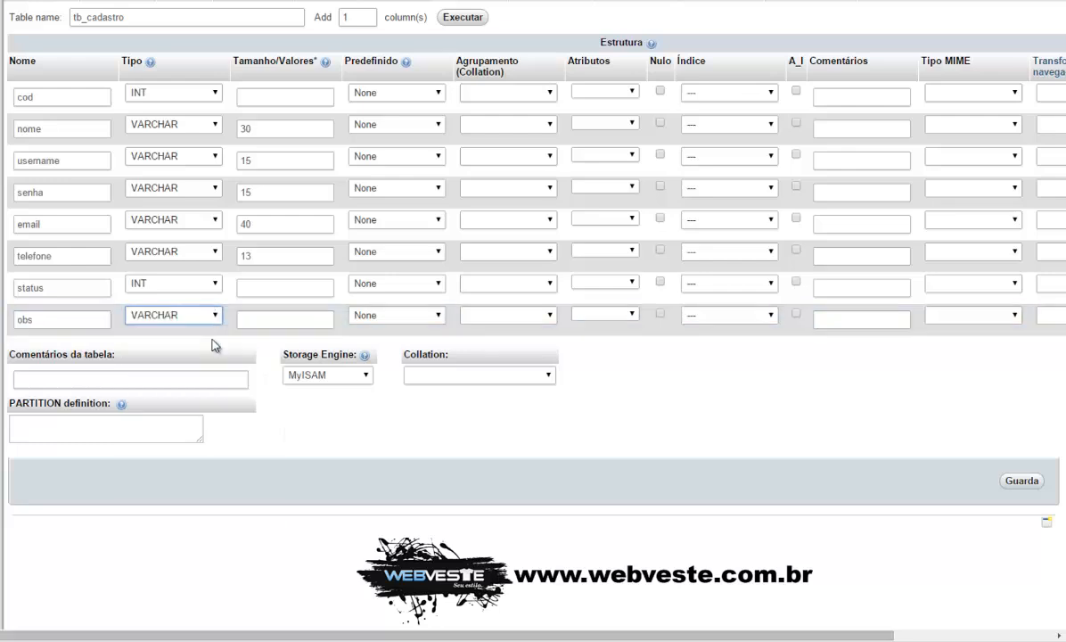
pyautogui.click(256, 322)
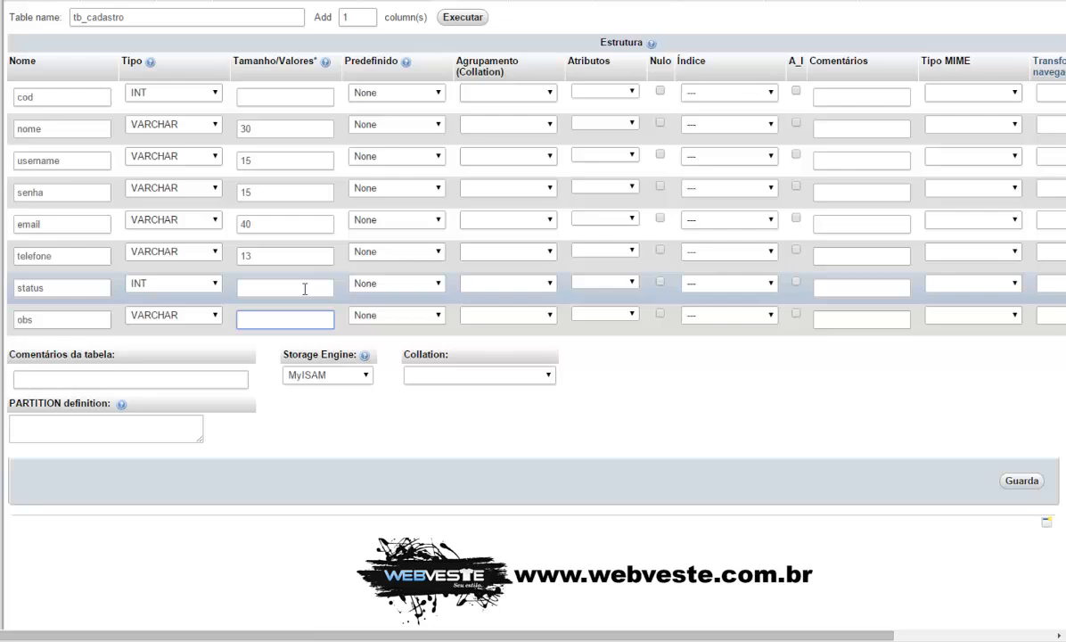
pyautogui.write('200')
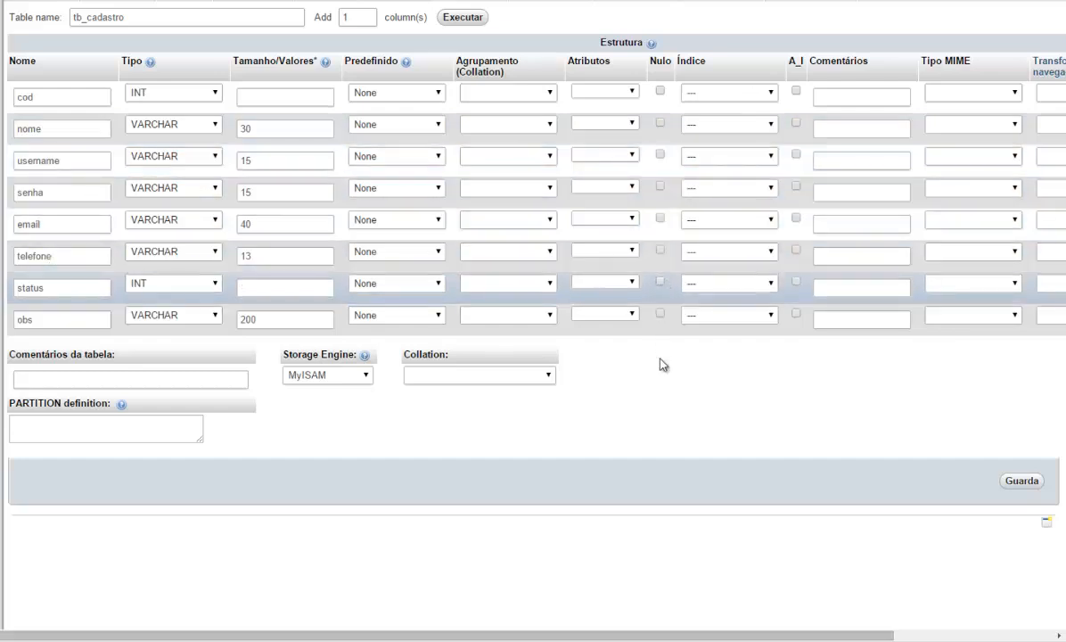
# - Set the index of the cod column to PRIMARY
pyautogui.click(661, 249)
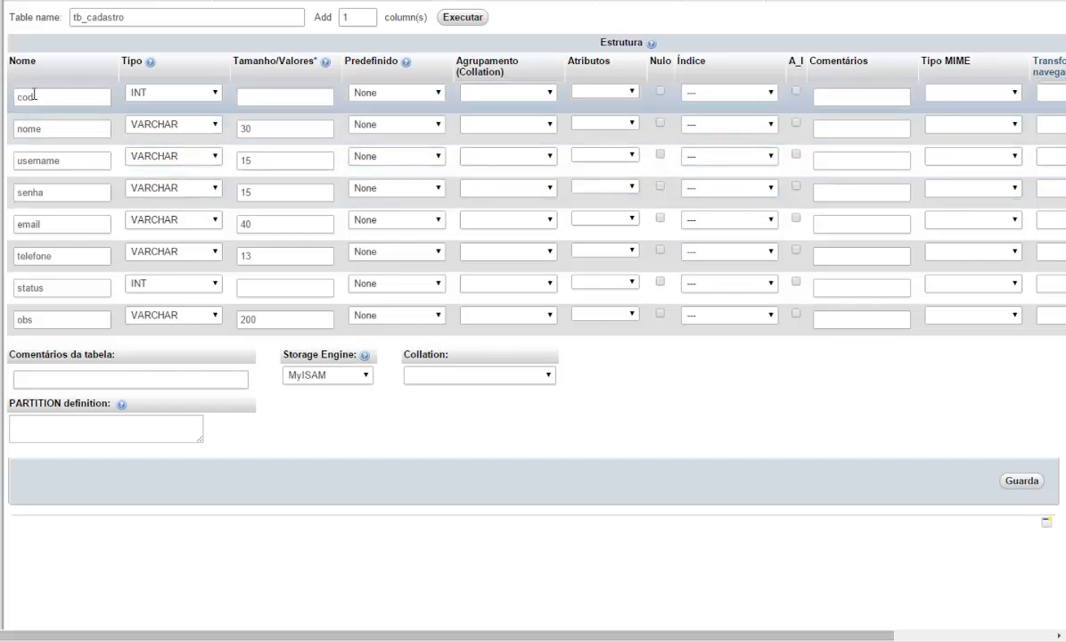
pyautogui.click(771, 96)
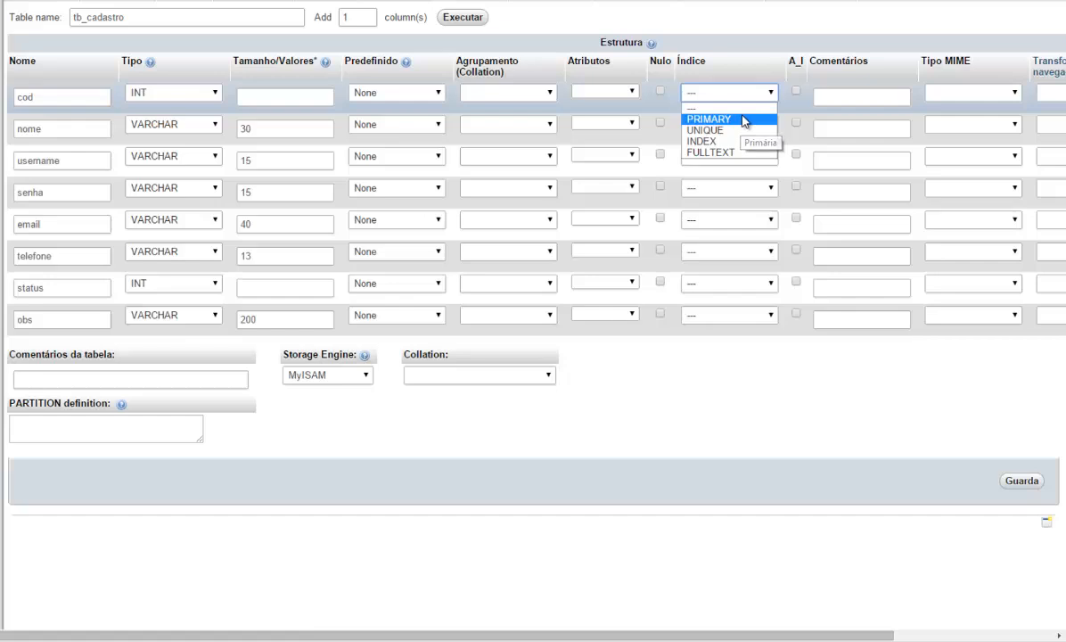
pyautogui.click(742, 119)
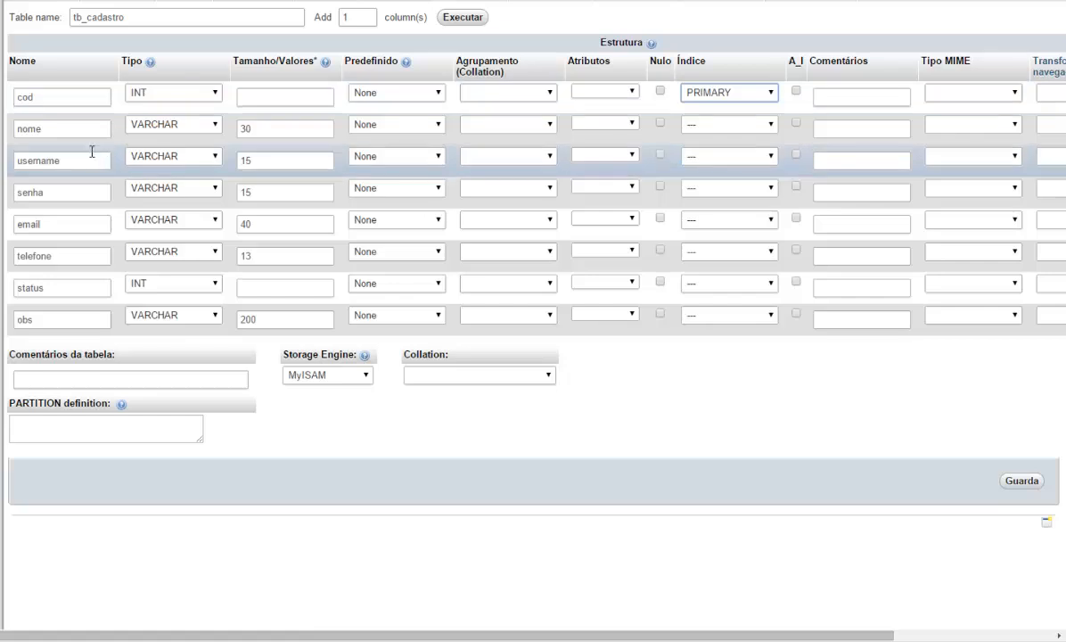
# - Set the index of the username and senha columns to UNIQUE and save the tb_cadastro table
pyautogui.click(771, 157)
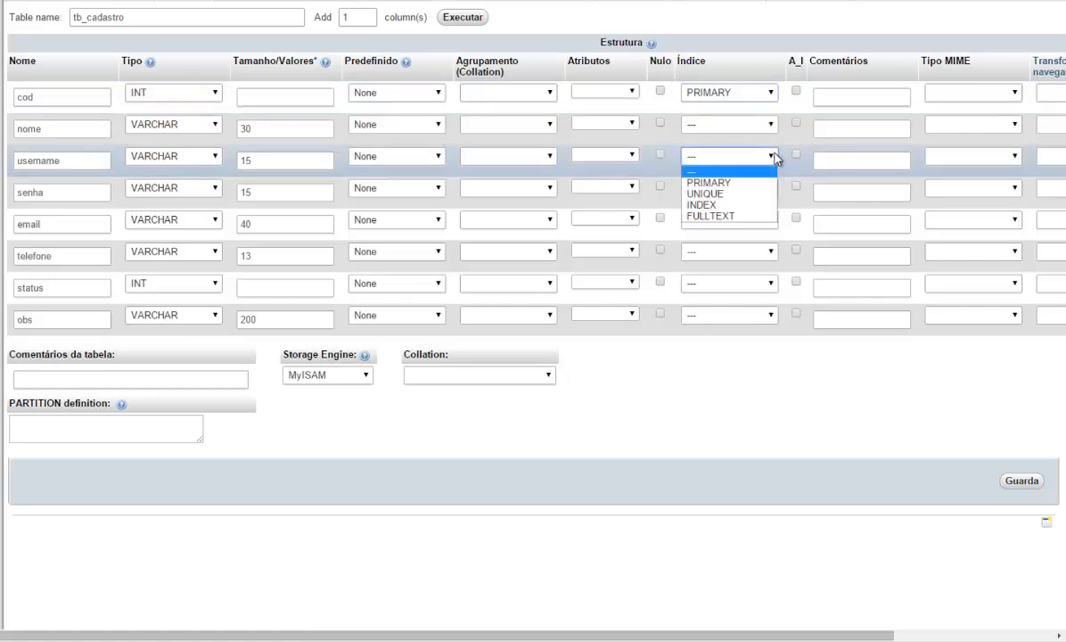
pyautogui.click(753, 195)
pyautogui.click(772, 188)
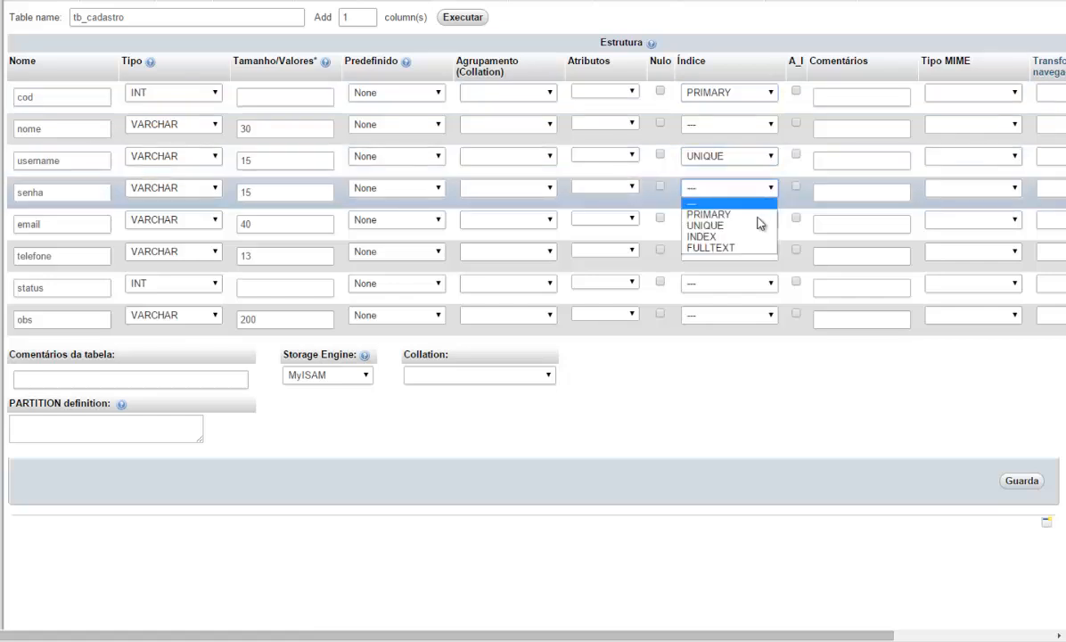
pyautogui.click(755, 226)
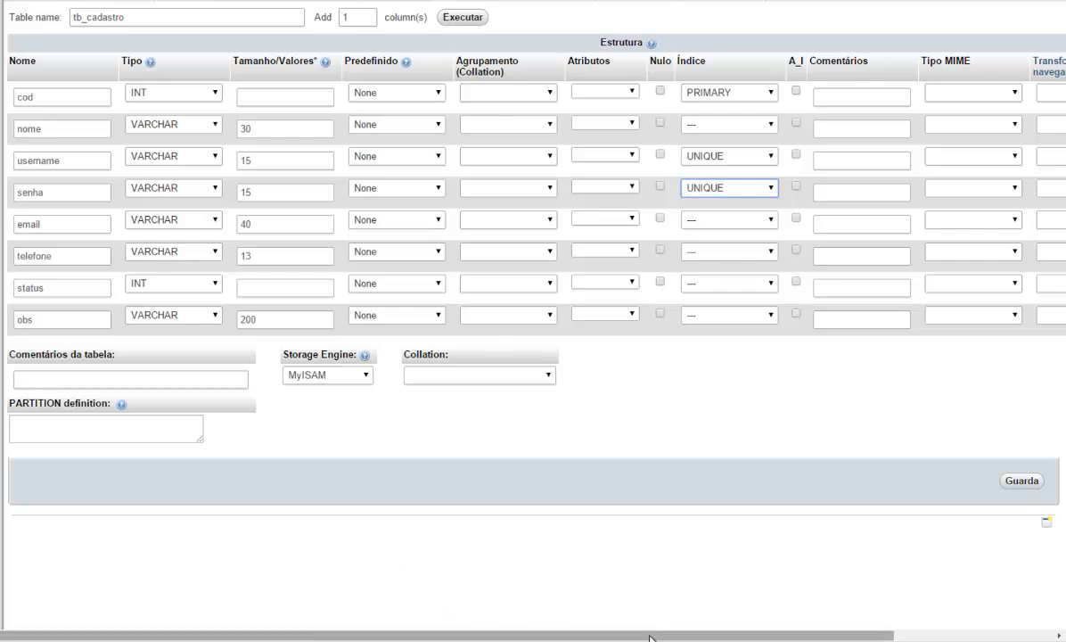
pyautogui.moveTo(650, 639); pyautogui.dragTo(436, 619)
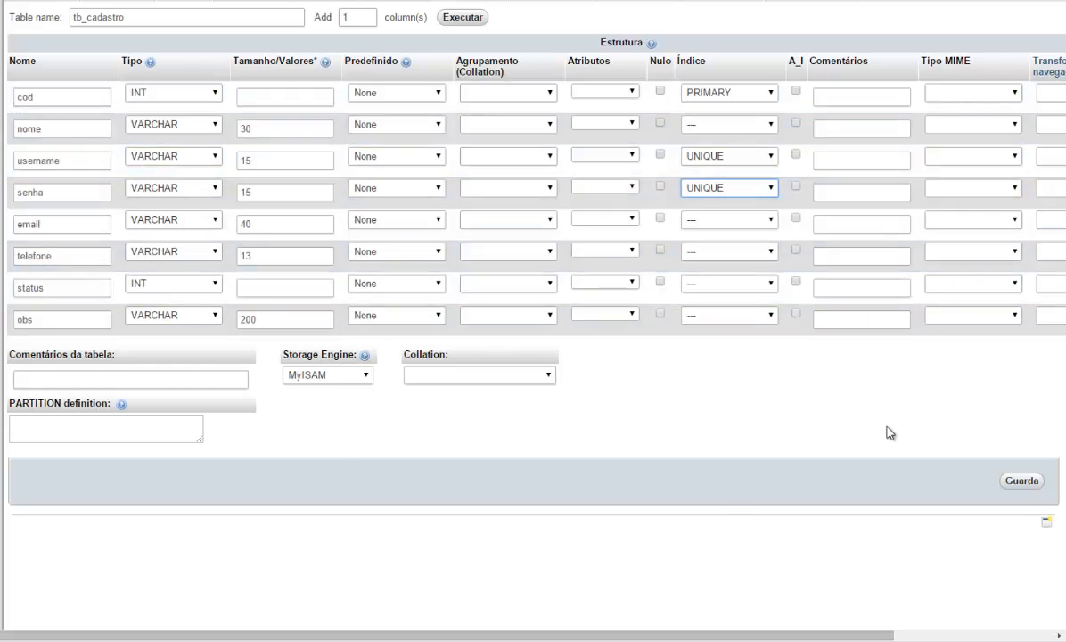
pyautogui.click(1022, 482)
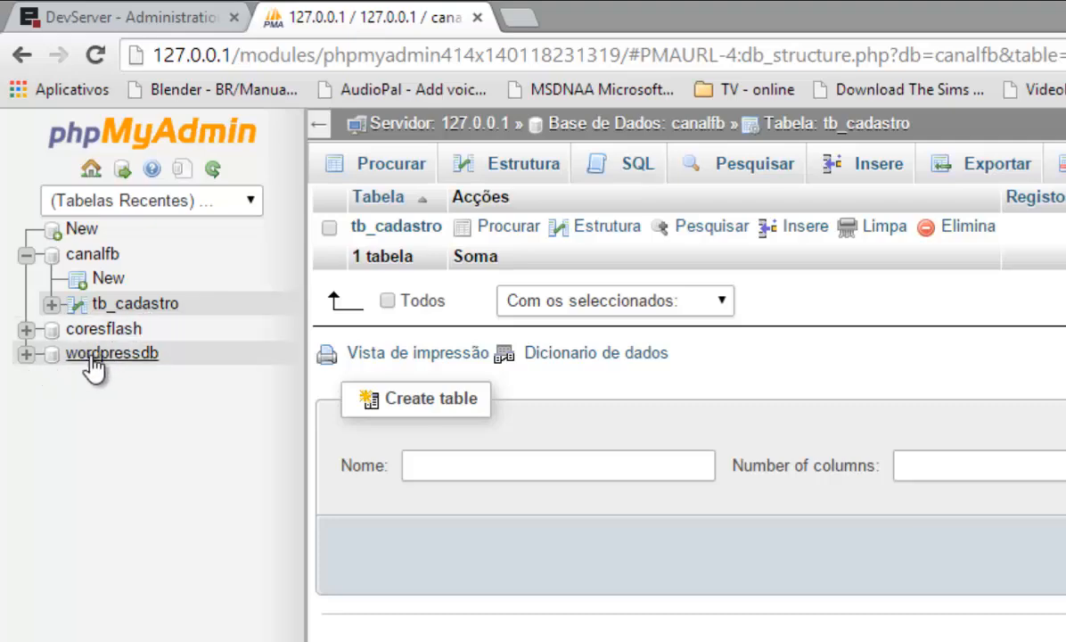
# - Examine the table lists of the wordpressdb and coresflash databases, collapsing each one again
pyautogui.click(27, 355)
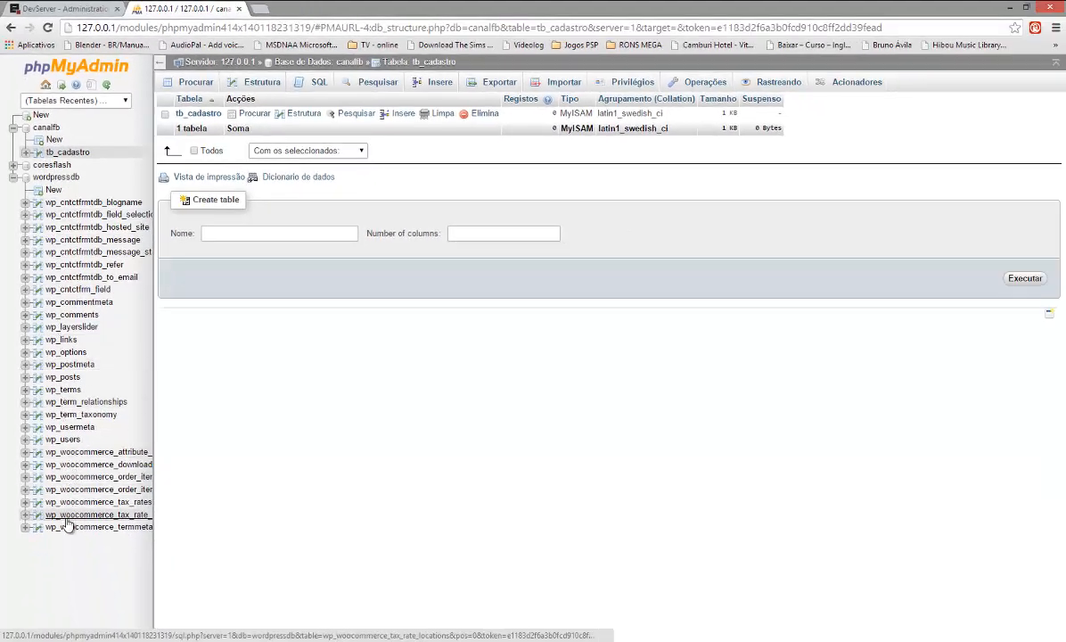
pyautogui.click(13, 179)
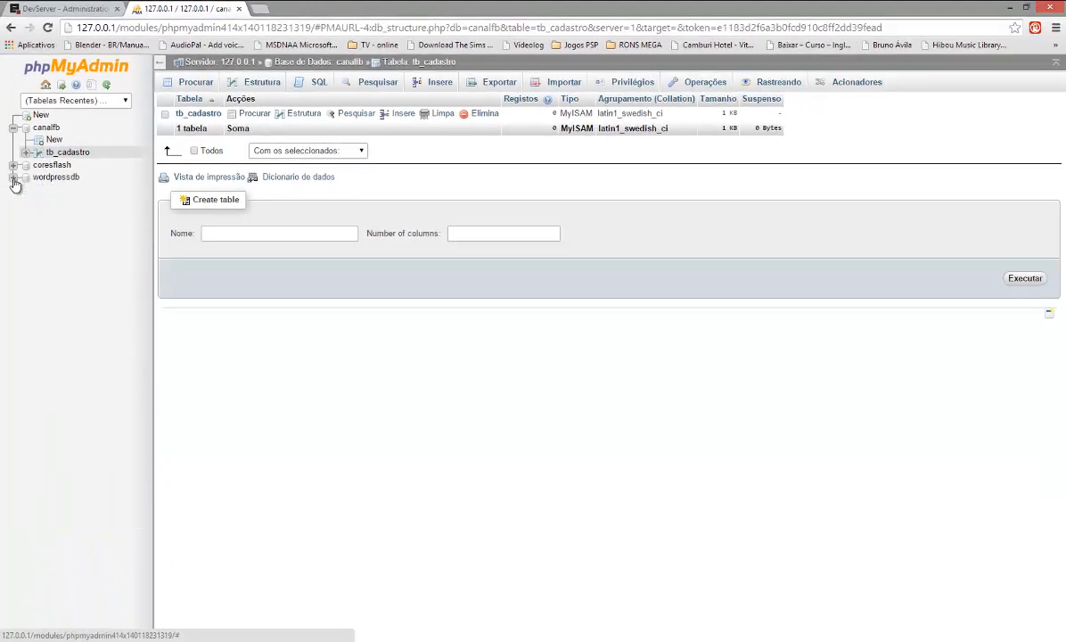
pyautogui.click(13, 166)
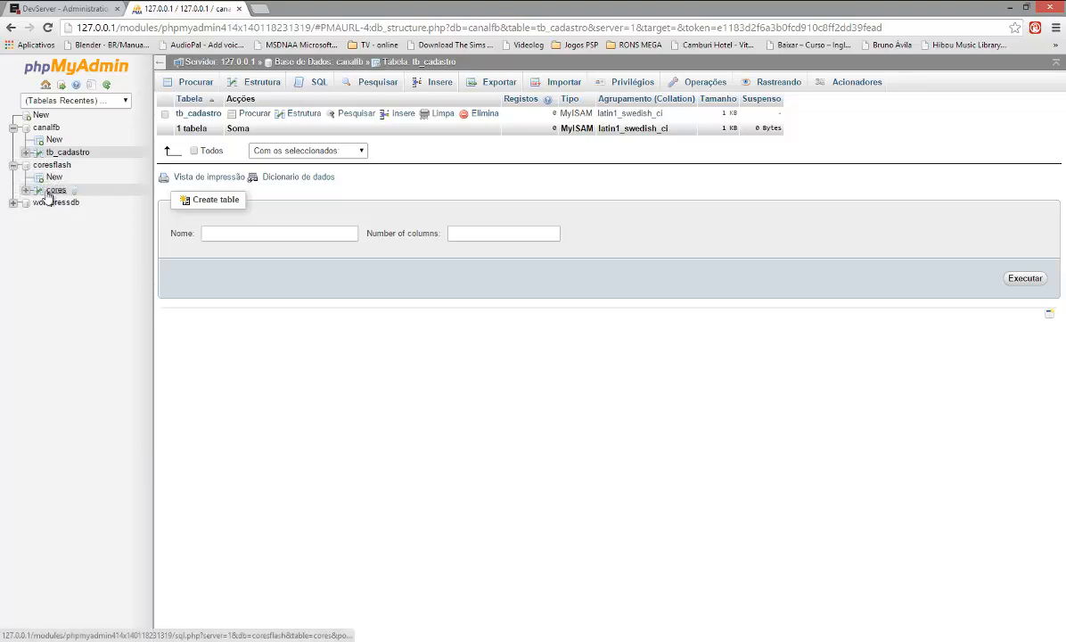
pyautogui.click(14, 166)
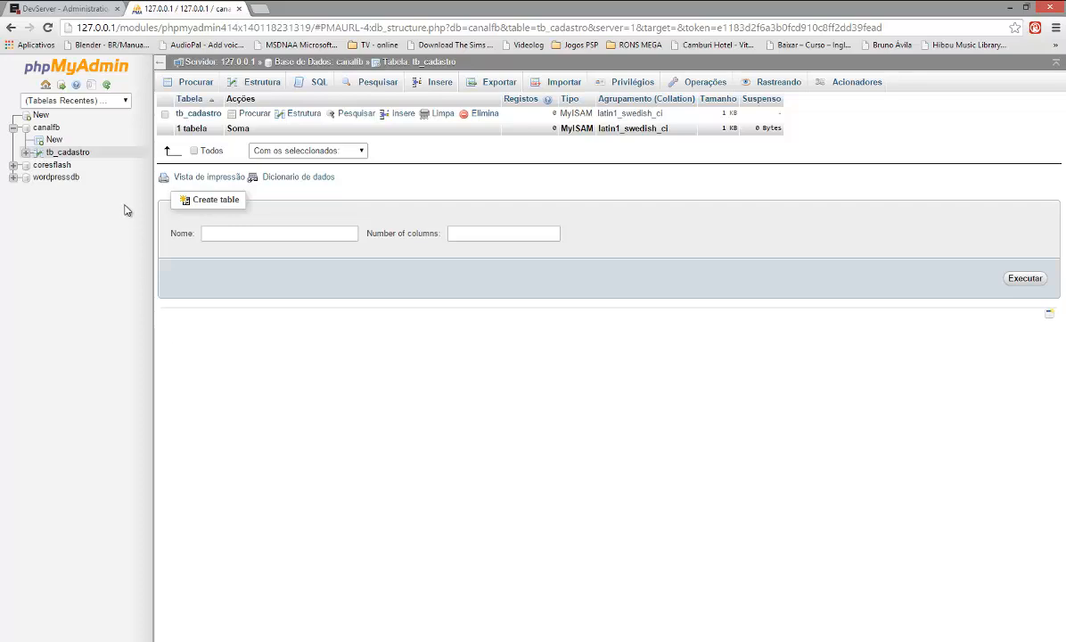
# - Browse the records of the tb_cadastro table in the canalfb database
pyautogui.click(221, 238)
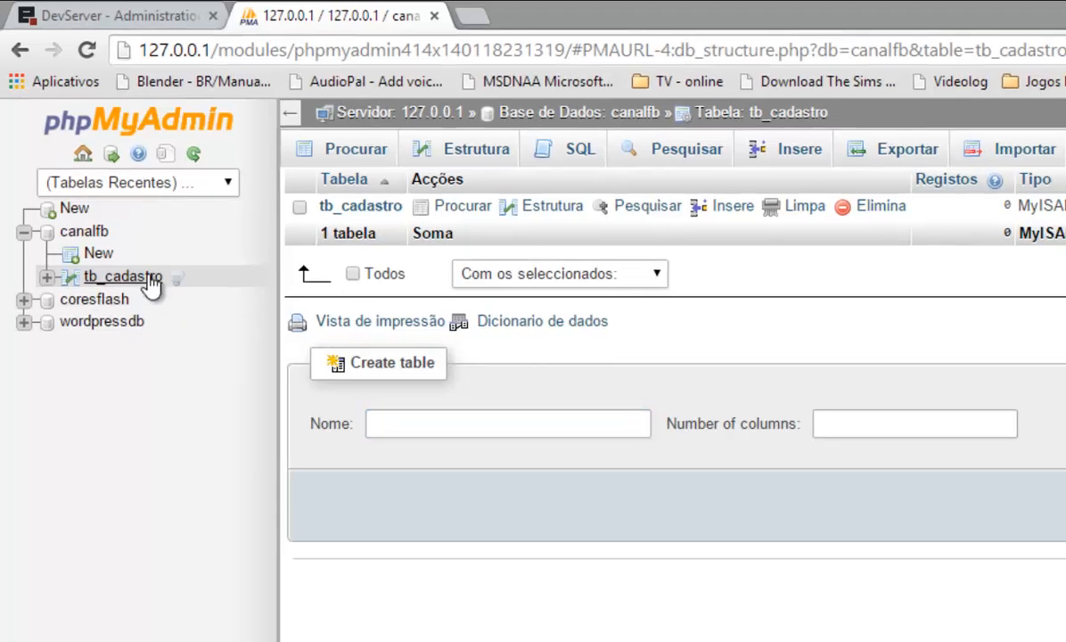
pyautogui.click(83, 153)
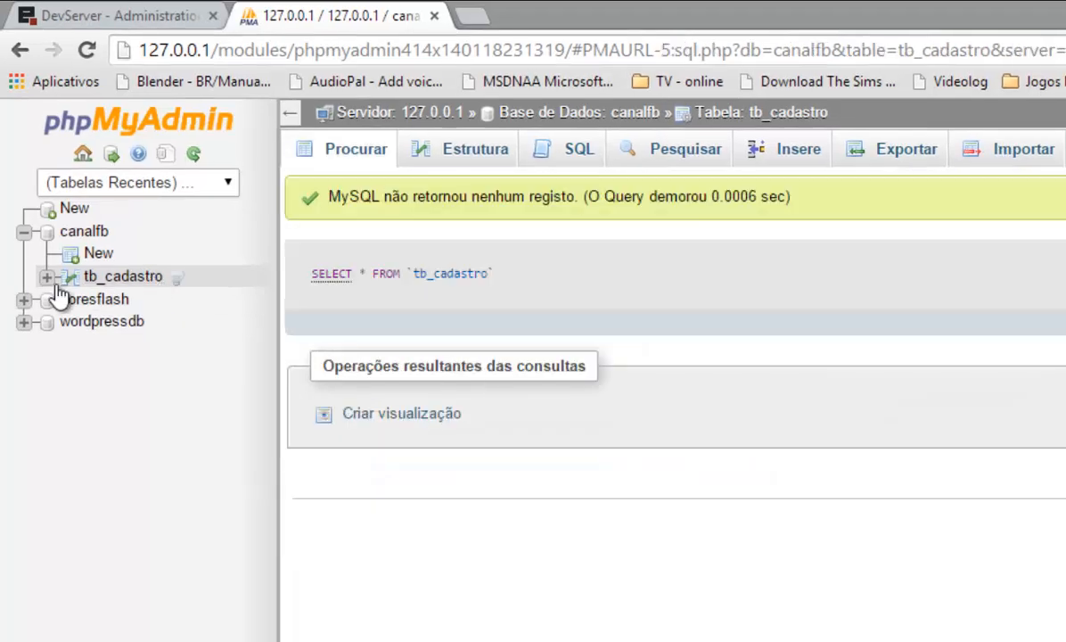